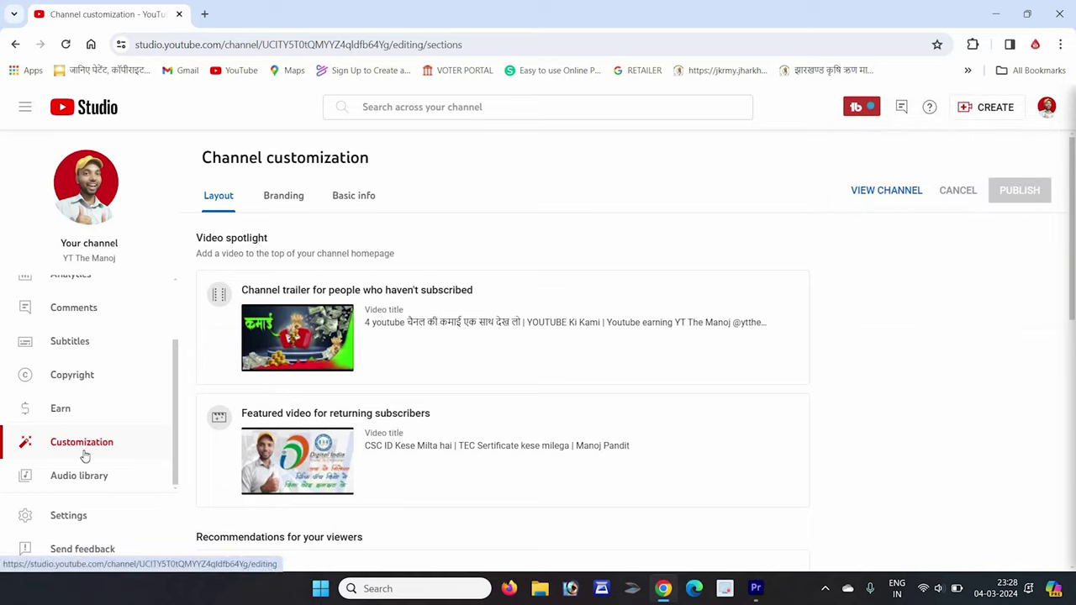
# Open the channel's branding settings and view the file chooser for changing the profile picture, then cancel it.
pyautogui.click(283, 195)
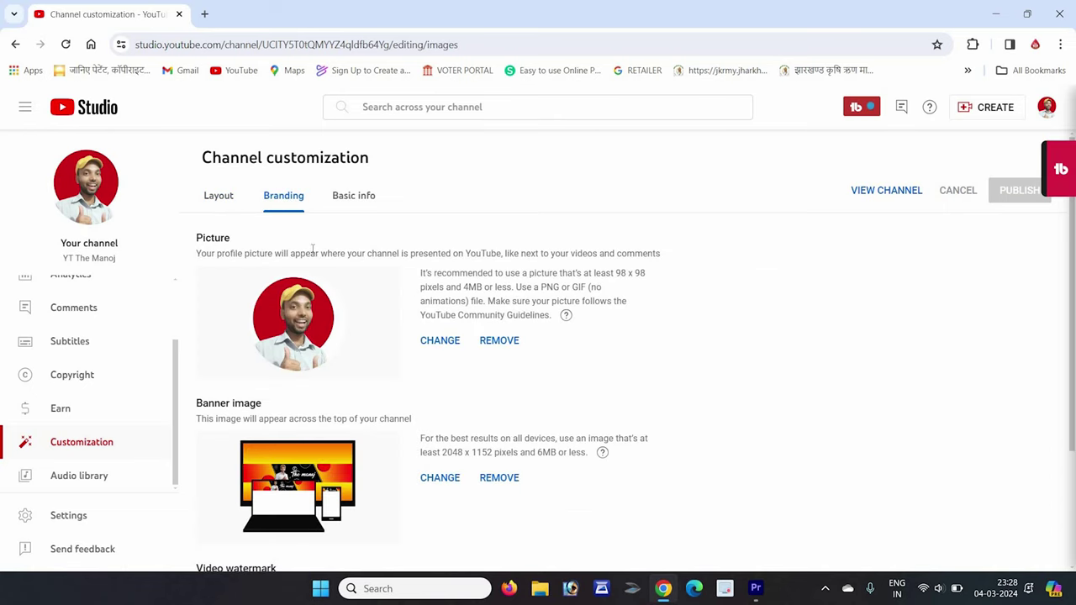
pyautogui.scroll(-1, 297, 253)
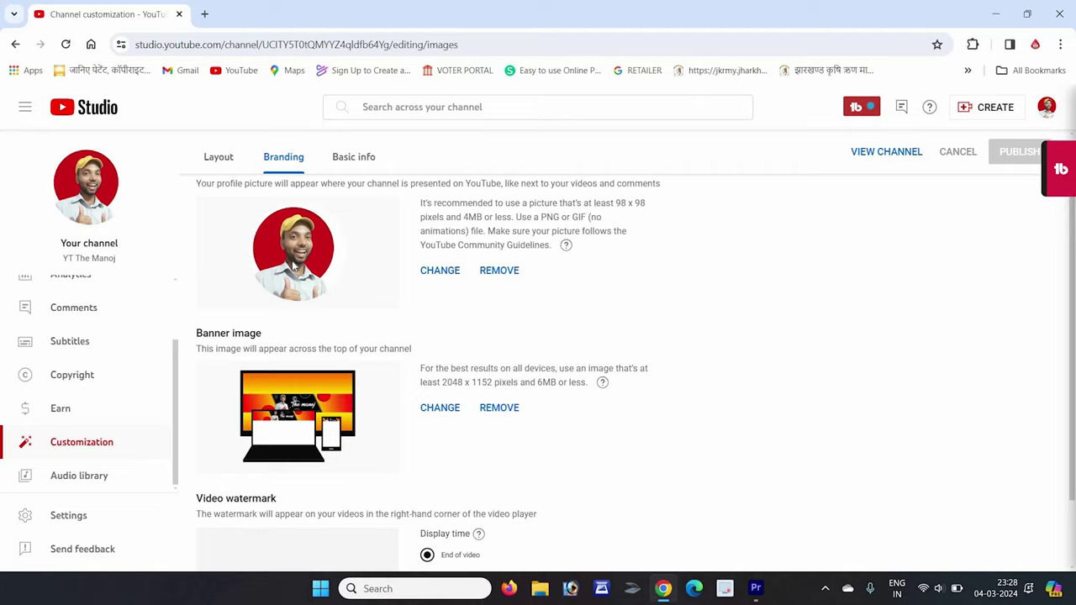
pyautogui.click(441, 275)
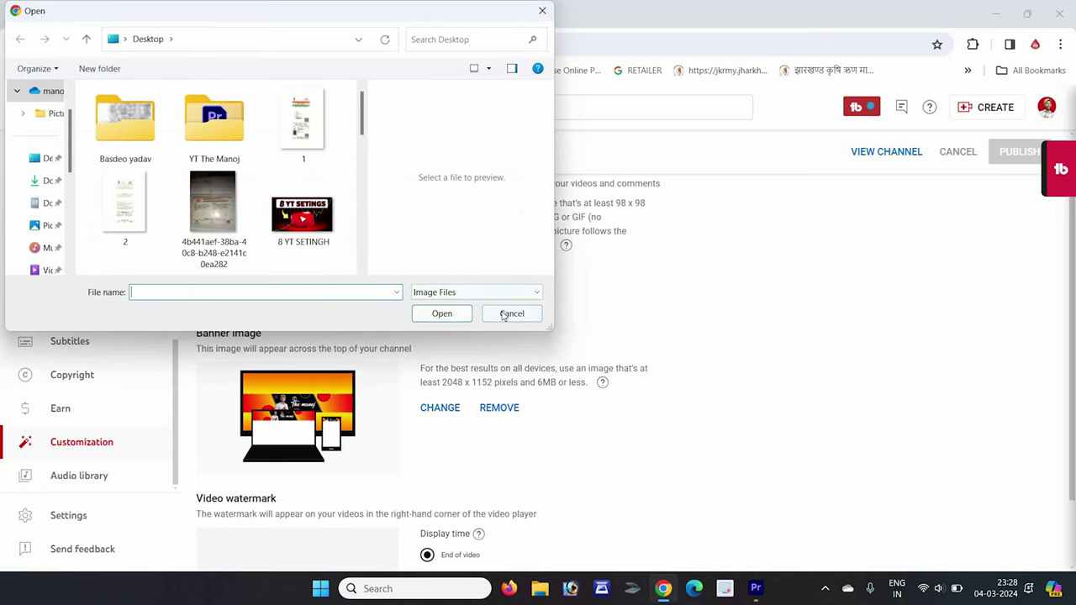
pyautogui.click(509, 314)
# Review the banner image and video watermark settings, opening the banner's file chooser and cancelling it.
pyautogui.scroll(-1, 420, 328)
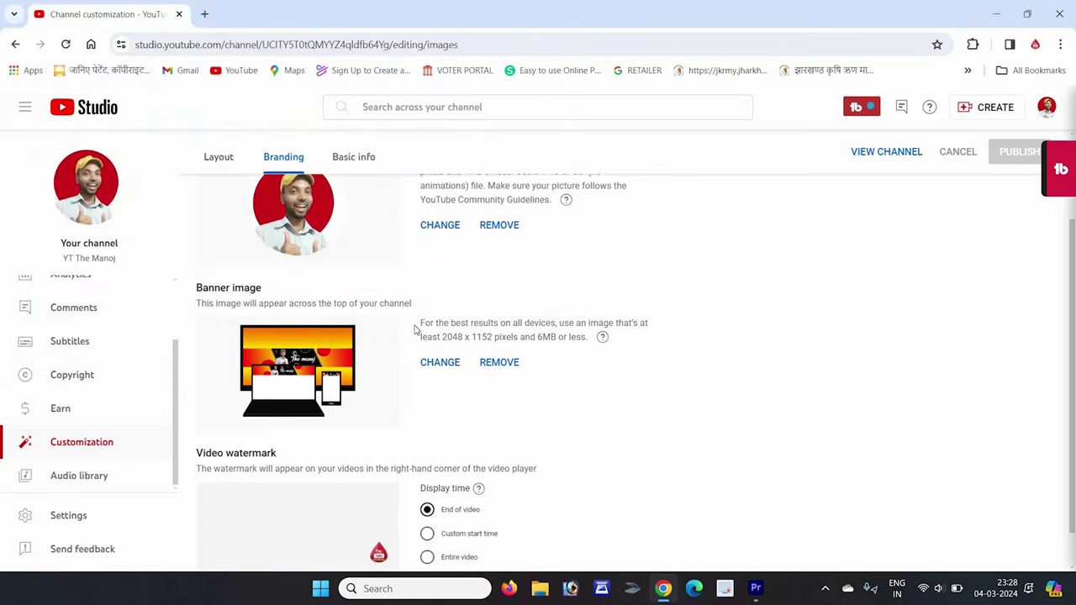
pyautogui.scroll(-1, 414, 329)
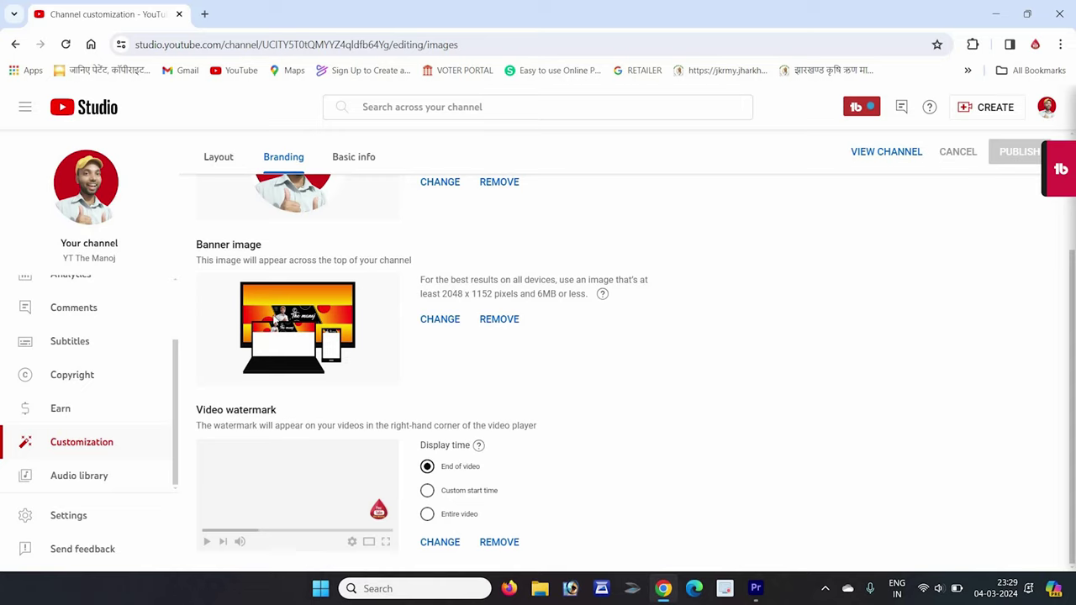
pyautogui.click(433, 321)
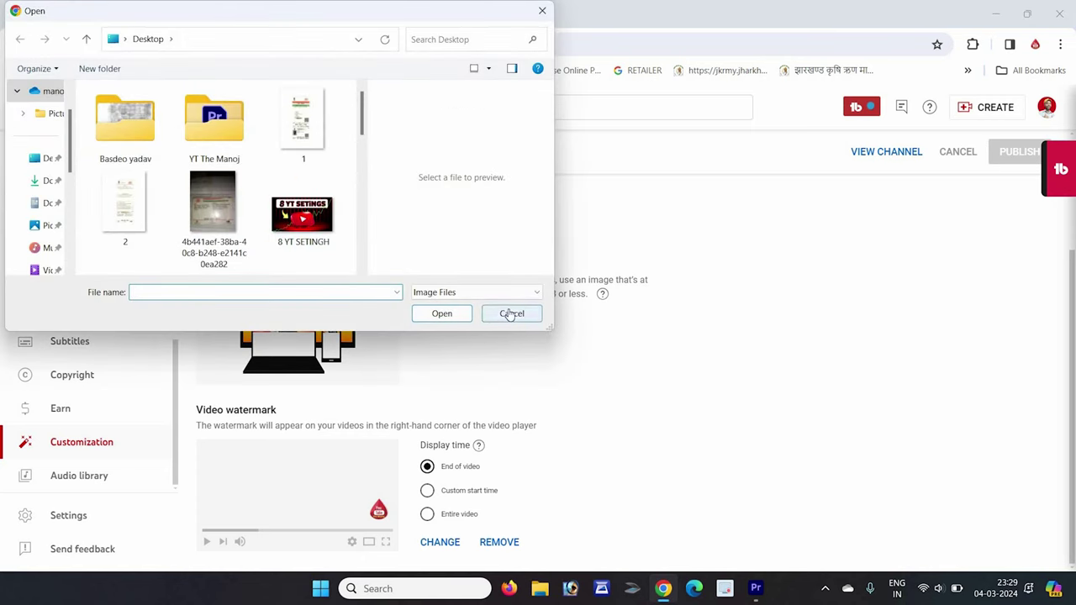
pyautogui.click(509, 313)
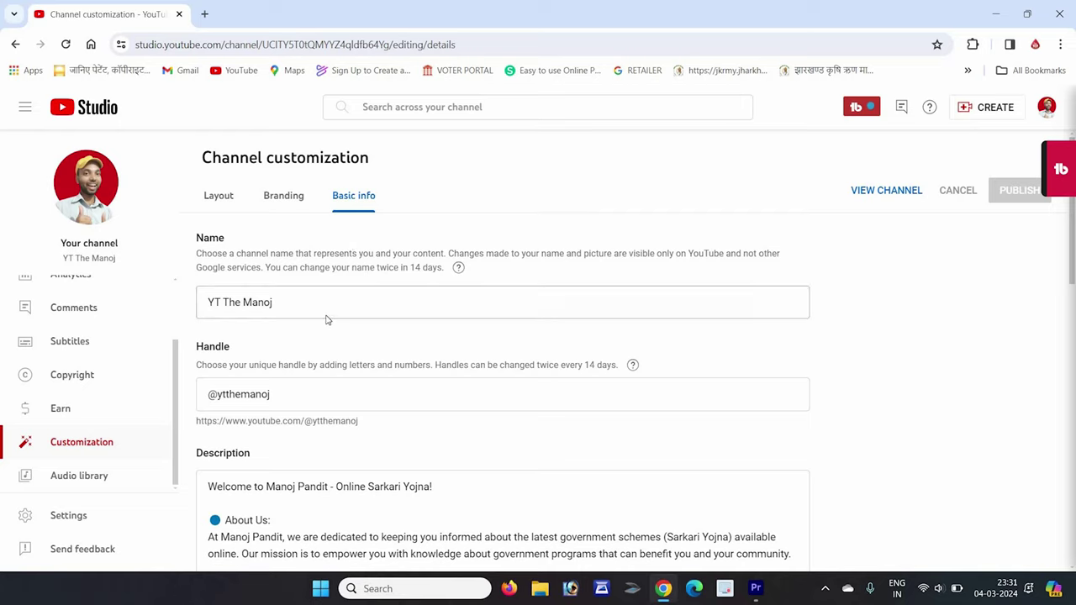
# Review the channel's name and handle in the basic info settings.
pyautogui.click(209, 304)
pyautogui.click(210, 398)
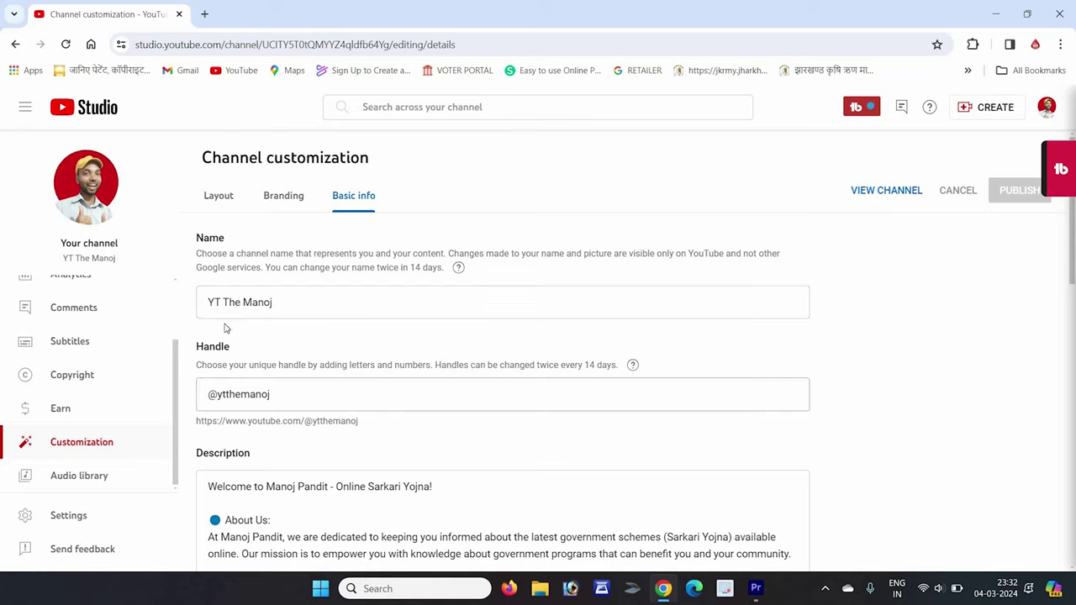
pyautogui.click(261, 308)
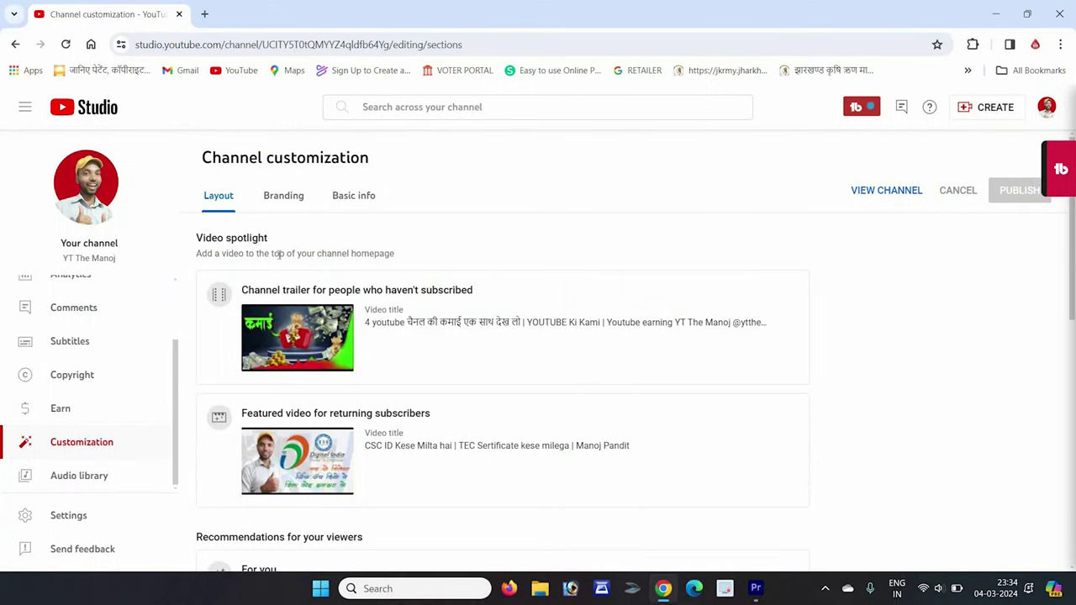
# Search YouTube for the channel's own handle and open its public channel page.
pyautogui.scroll(-1, 321, 296)
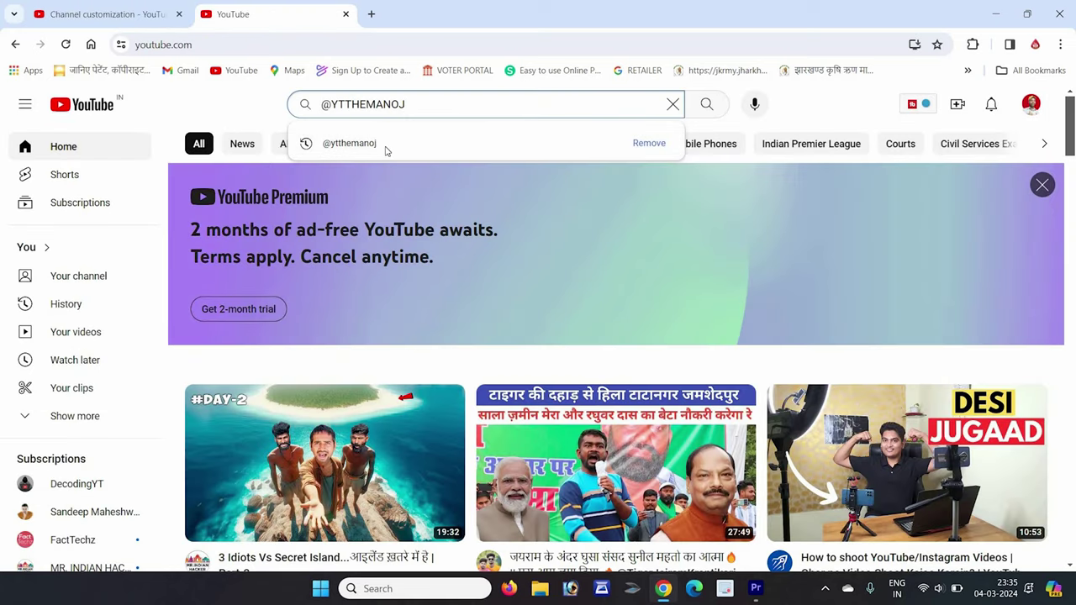
pyautogui.click(367, 146)
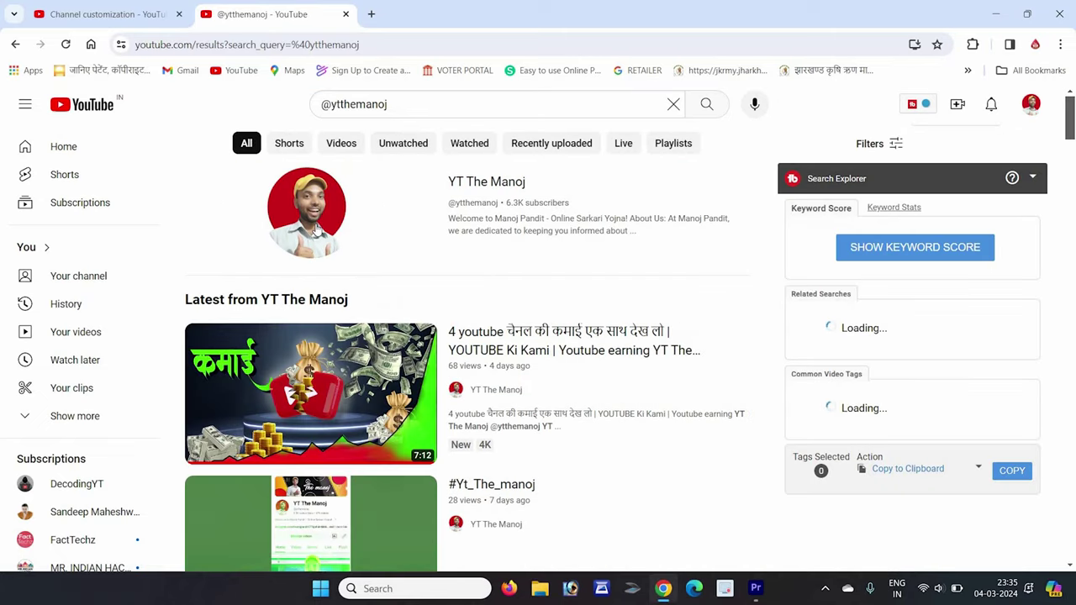
pyautogui.click(318, 229)
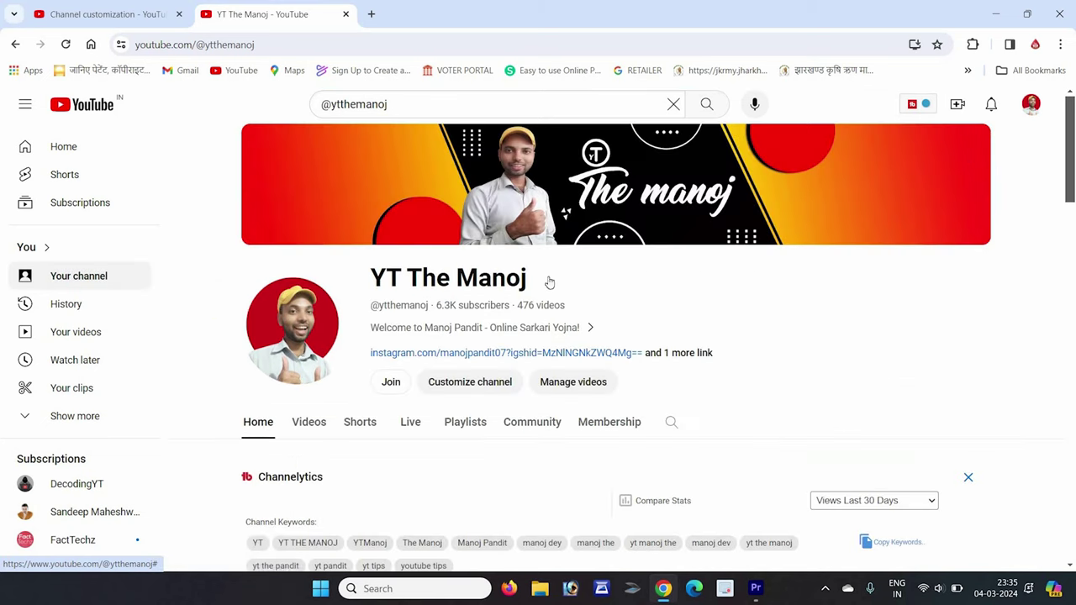
# Find the trailer video on the public channel homepage and pause its playback.
pyautogui.scroll(-3, 547, 281)
pyautogui.scroll(-3, 479, 340)
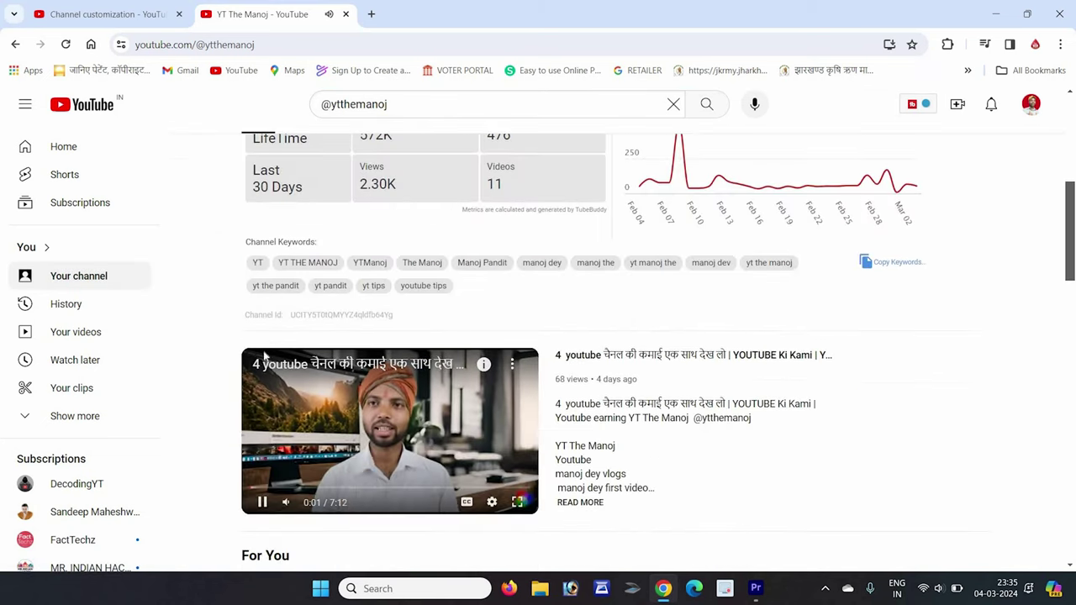
pyautogui.click(262, 503)
# Compare the video spotlight settings in YouTube Studio with the trailer and For You section on the public channel page.
pyautogui.click(131, 15)
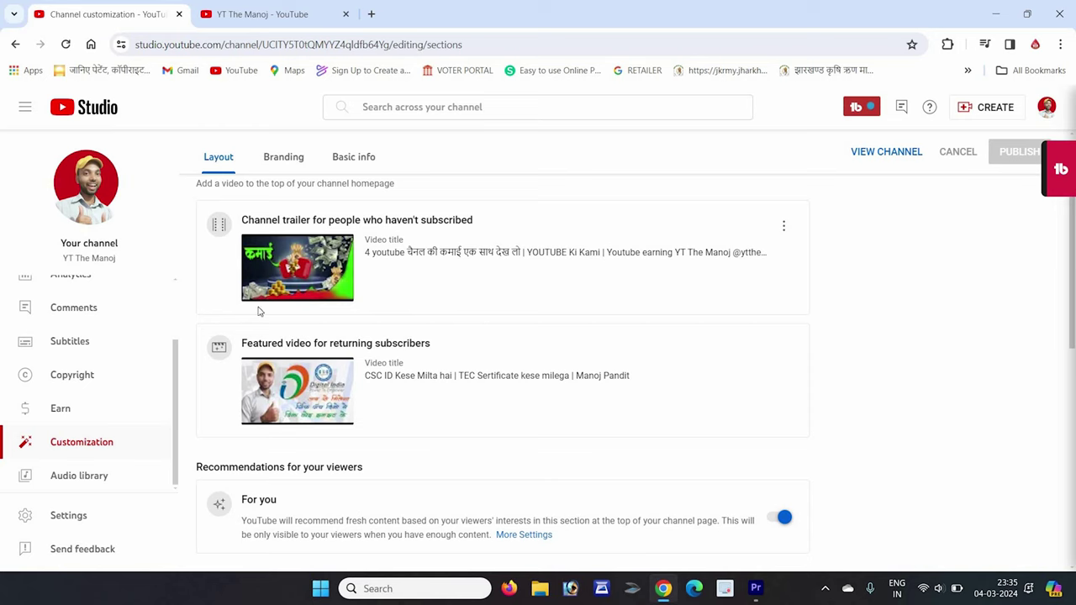
pyautogui.click(298, 15)
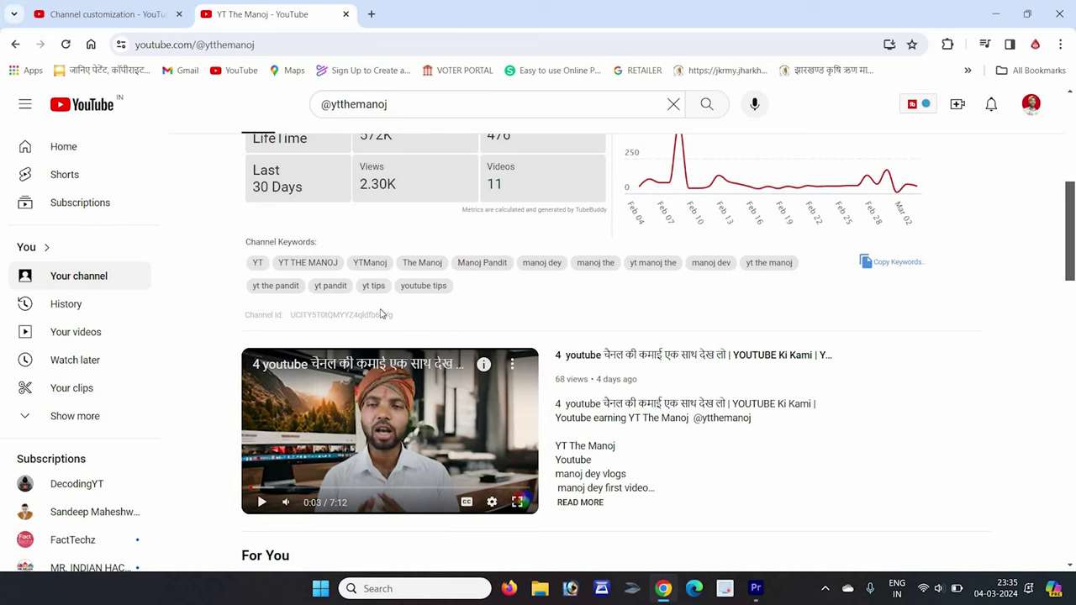
pyautogui.scroll(5, 379, 314)
pyautogui.scroll(-5, 377, 311)
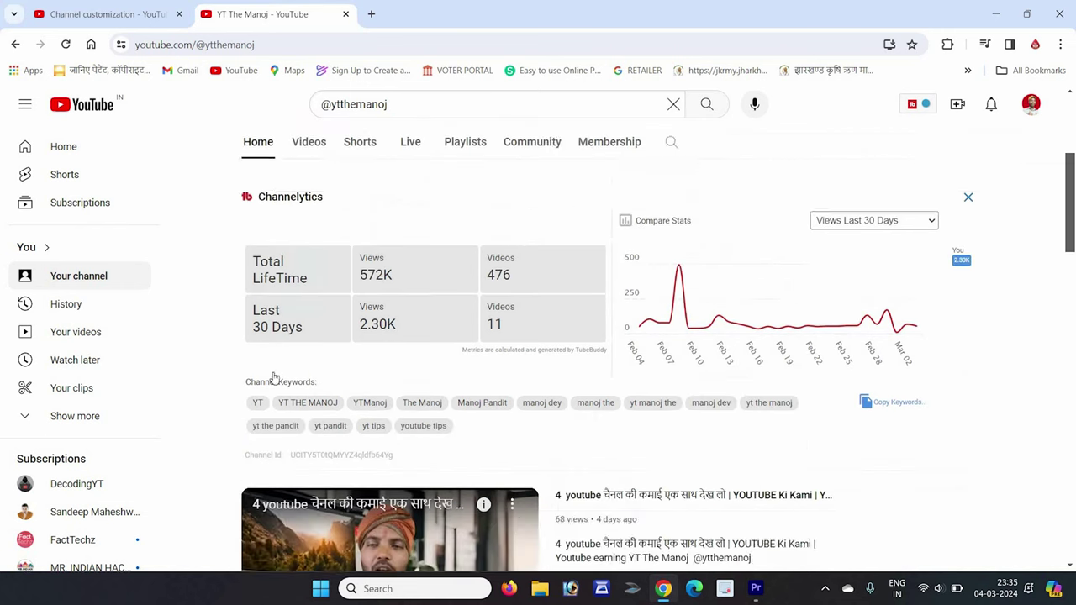
pyautogui.scroll(-3, 527, 453)
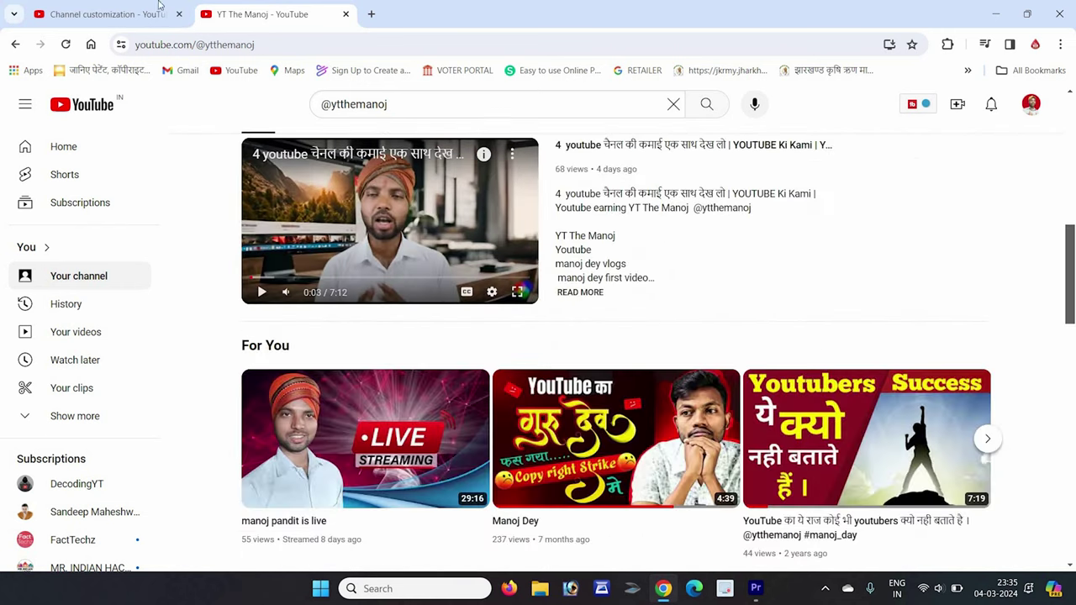
# Compare the My Youtube Chainnal featured channels section in YouTube Studio's layout settings with its display on the public channel page.
pyautogui.click(117, 14)
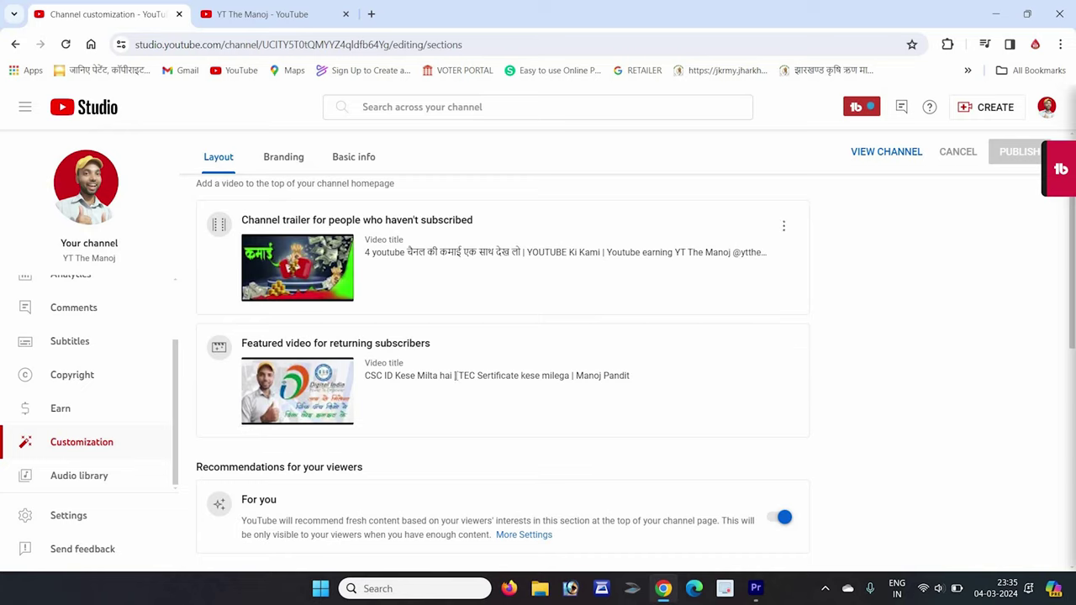
pyautogui.scroll(-4, 458, 365)
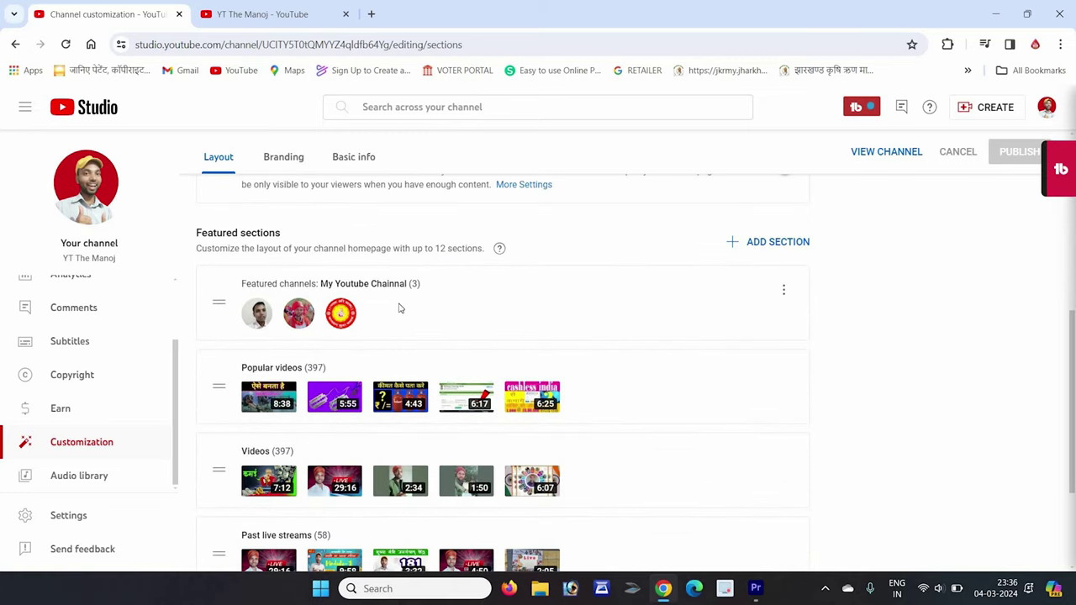
pyautogui.click(257, 7)
pyautogui.scroll(-4, 498, 340)
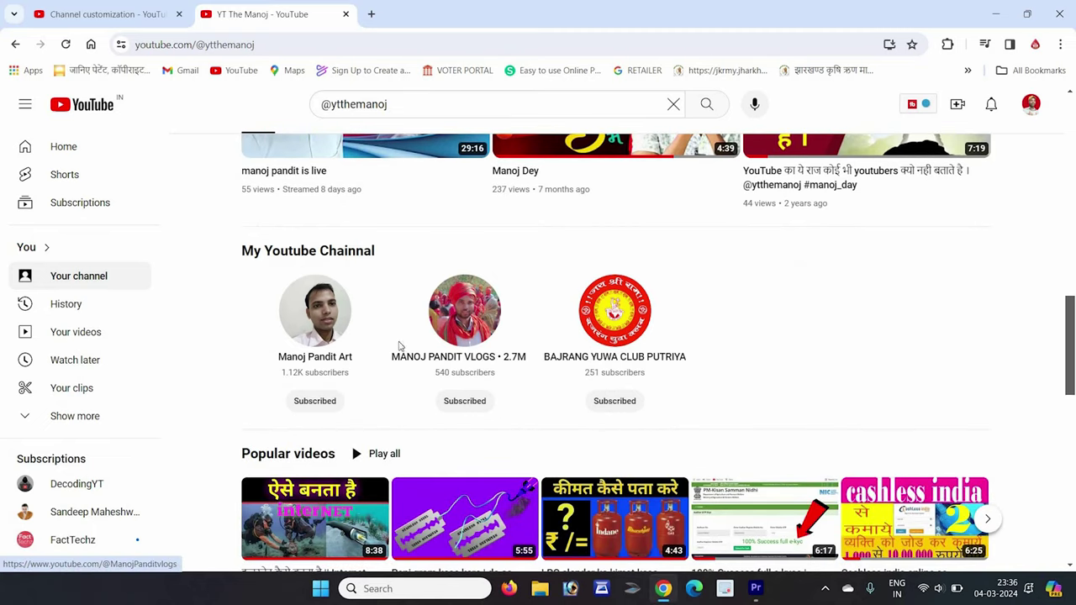
pyautogui.click(110, 15)
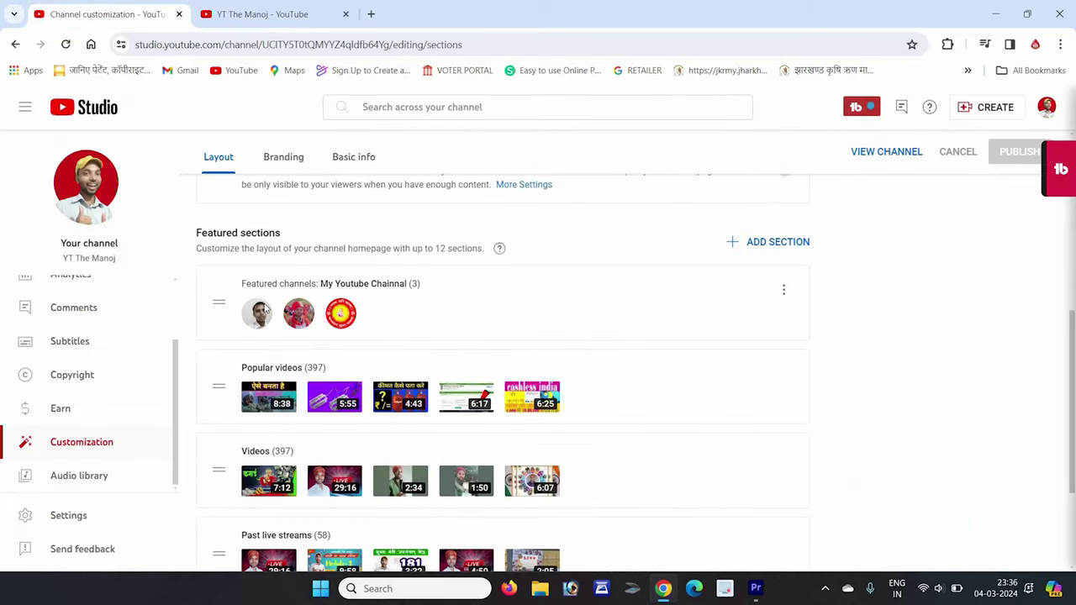
# Check the options for the featured channels section and review the other featured sections down to Short videos.
pyautogui.click(783, 294)
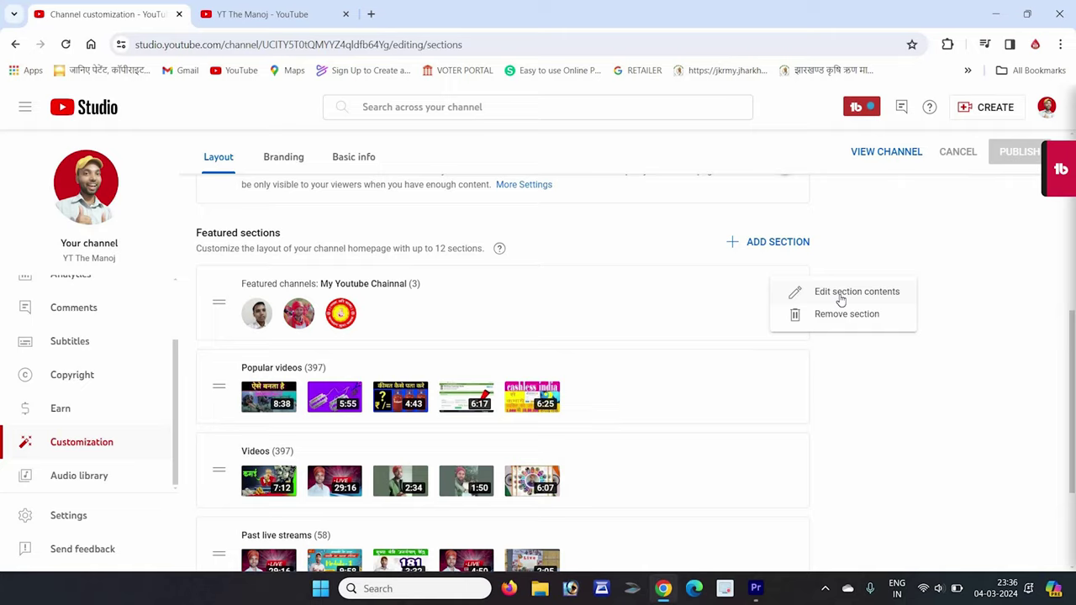
pyautogui.click(340, 312)
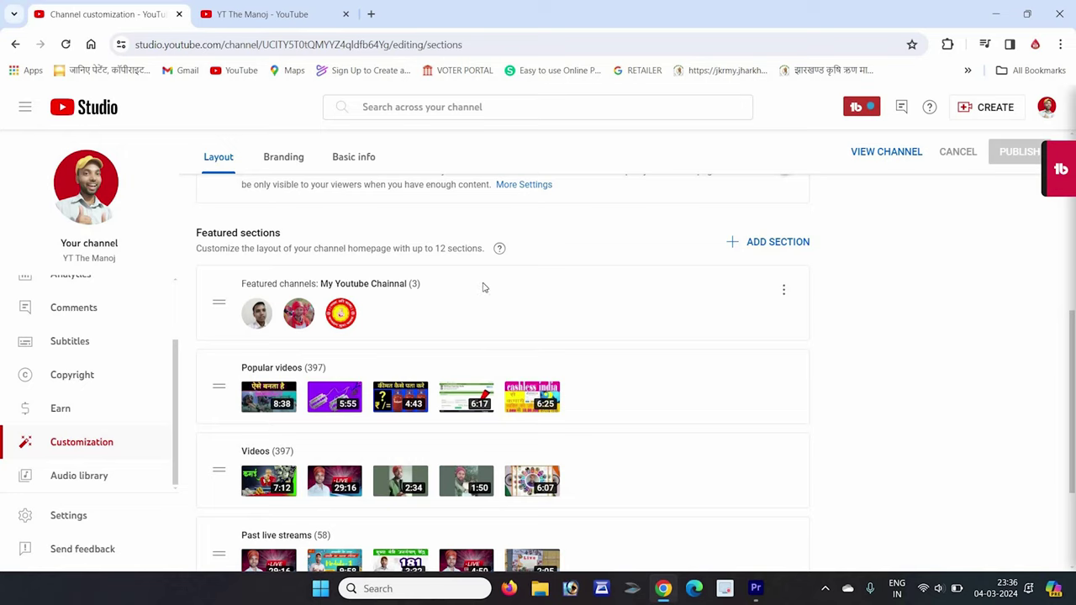
pyautogui.scroll(-2, 479, 395)
pyautogui.scroll(2, 420, 437)
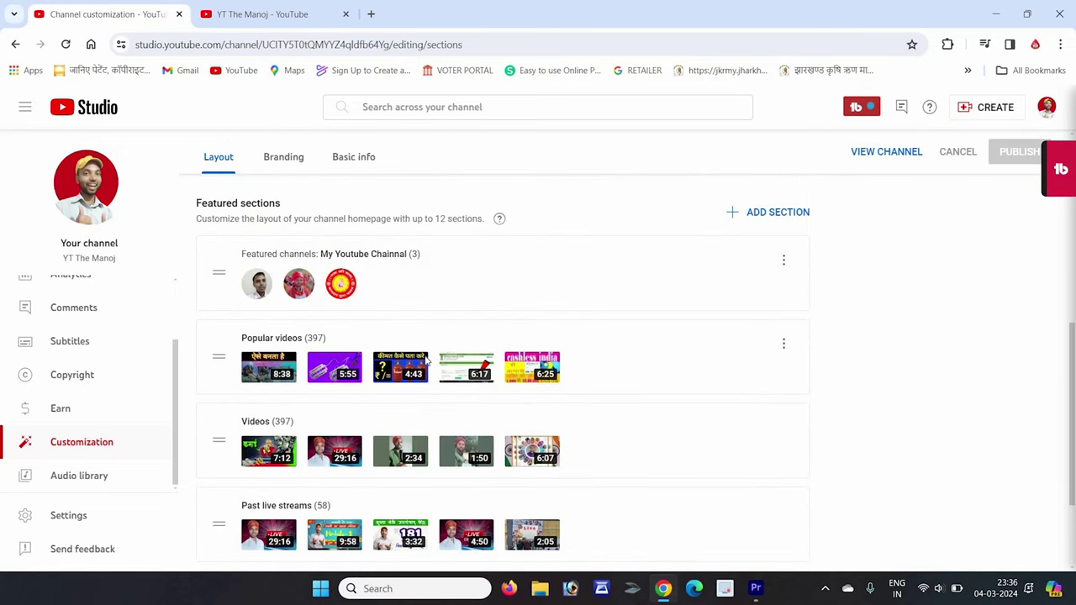
pyautogui.scroll(-2, 427, 360)
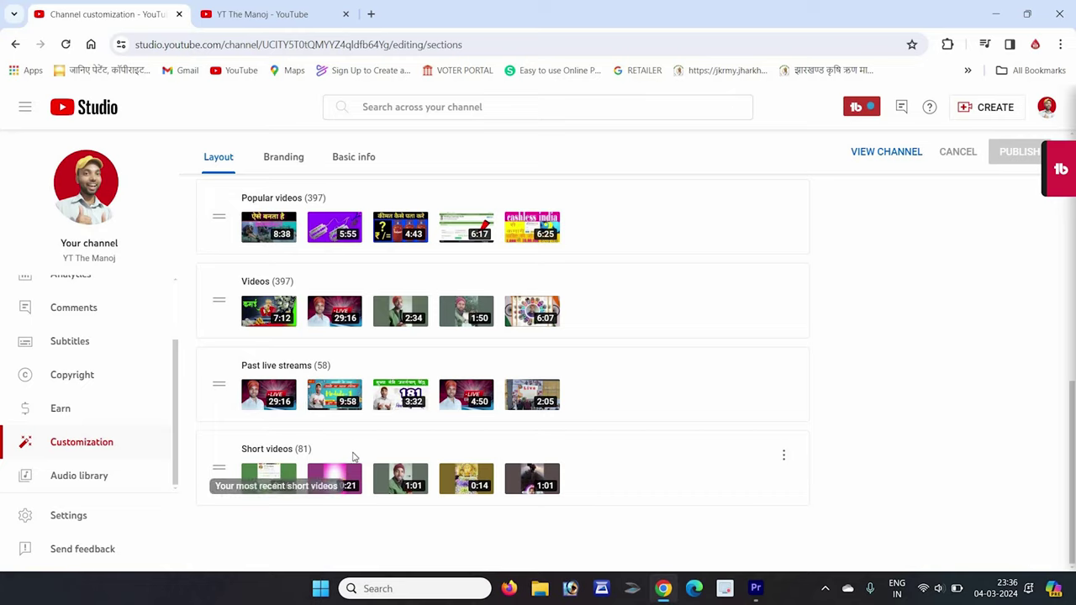
pyautogui.scroll(3, 743, 376)
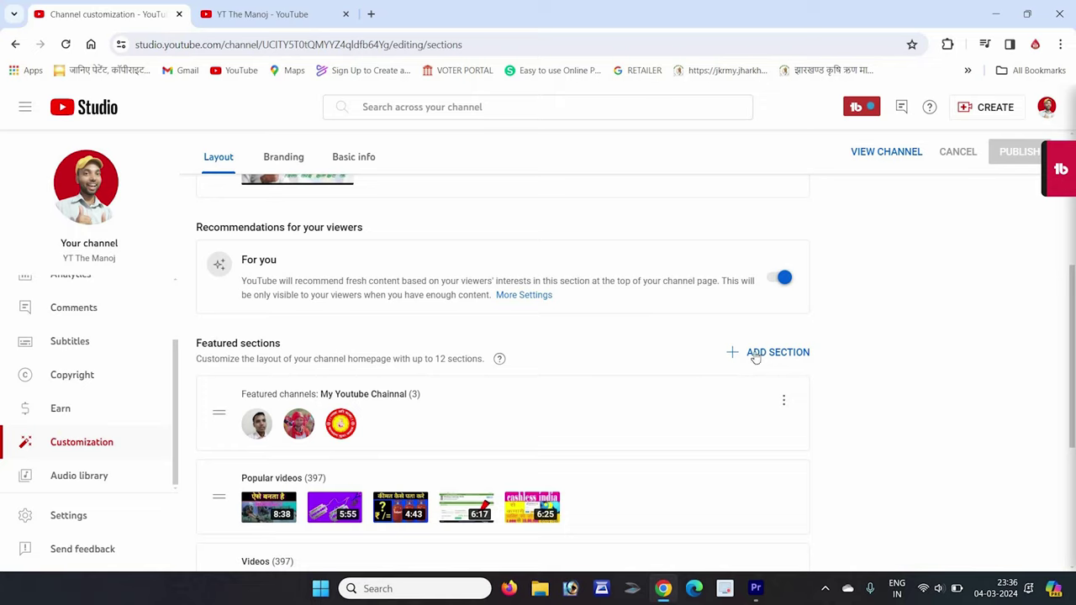
# Look through the section types that can be added to the channel homepage and close the list without choosing one.
pyautogui.click(755, 354)
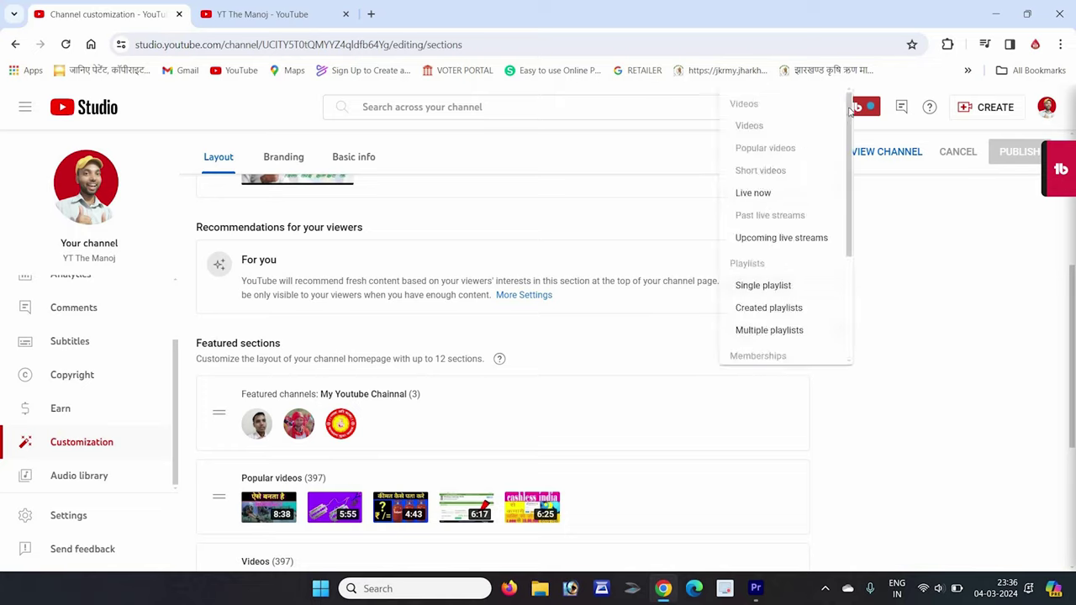
pyautogui.moveTo(854, 118); pyautogui.dragTo(854, 250)
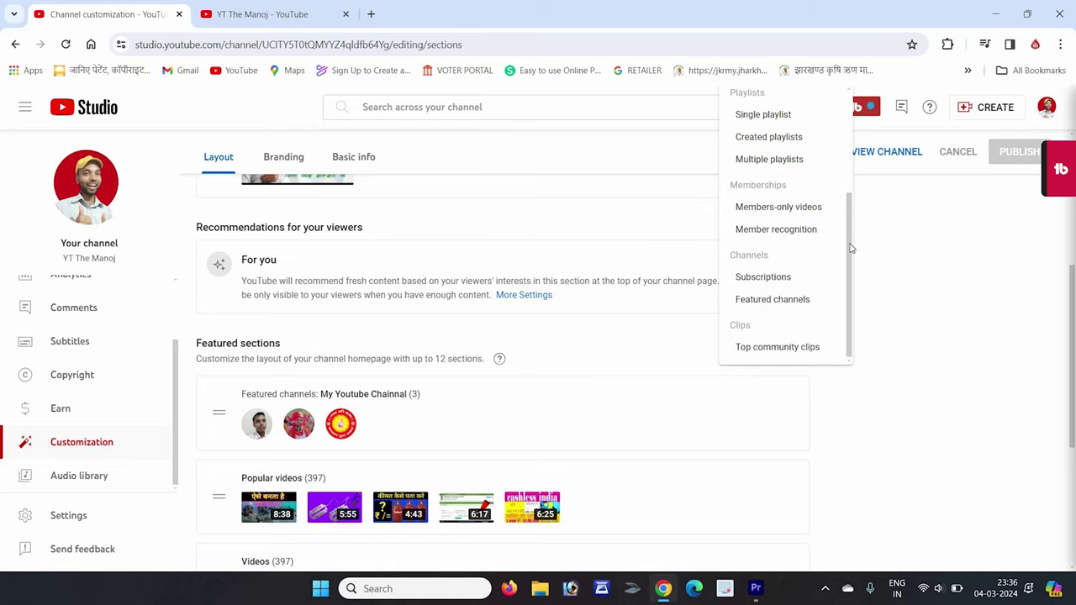
pyautogui.scroll(5, 829, 101)
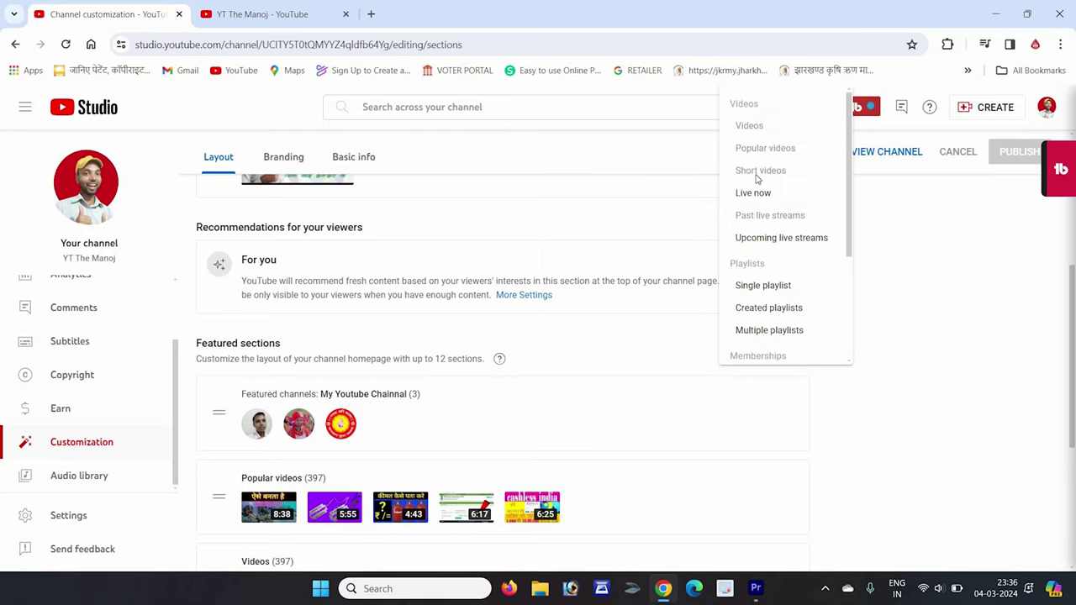
pyautogui.click(451, 418)
# Reorder the featured sections so that Popular videos and Videos come before the My Youtube Chainnal featured channels section.
pyautogui.scroll(-3, 504, 394)
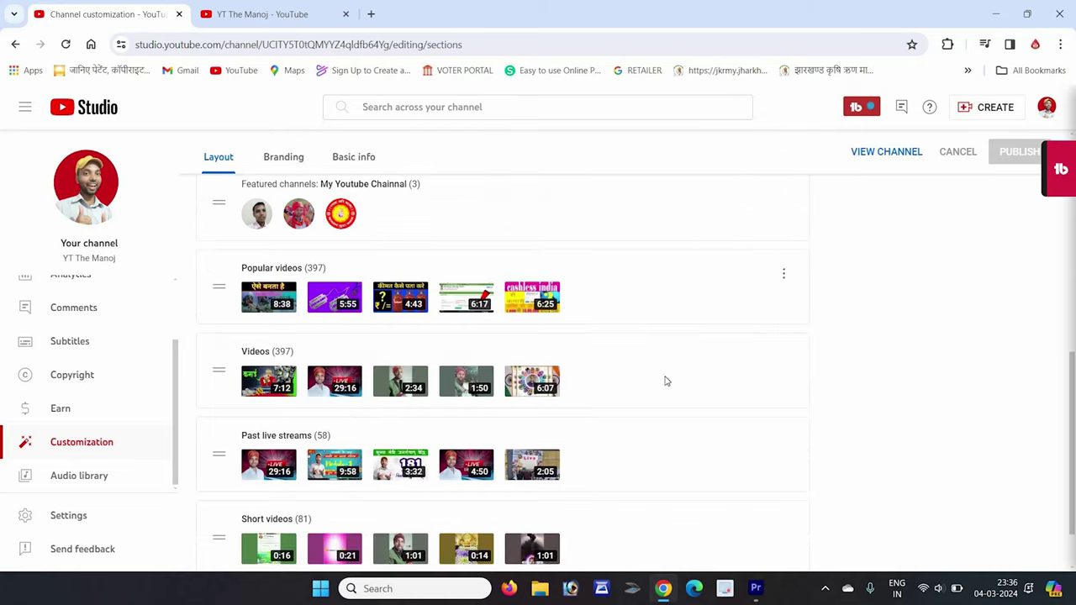
pyautogui.scroll(-2, 538, 420)
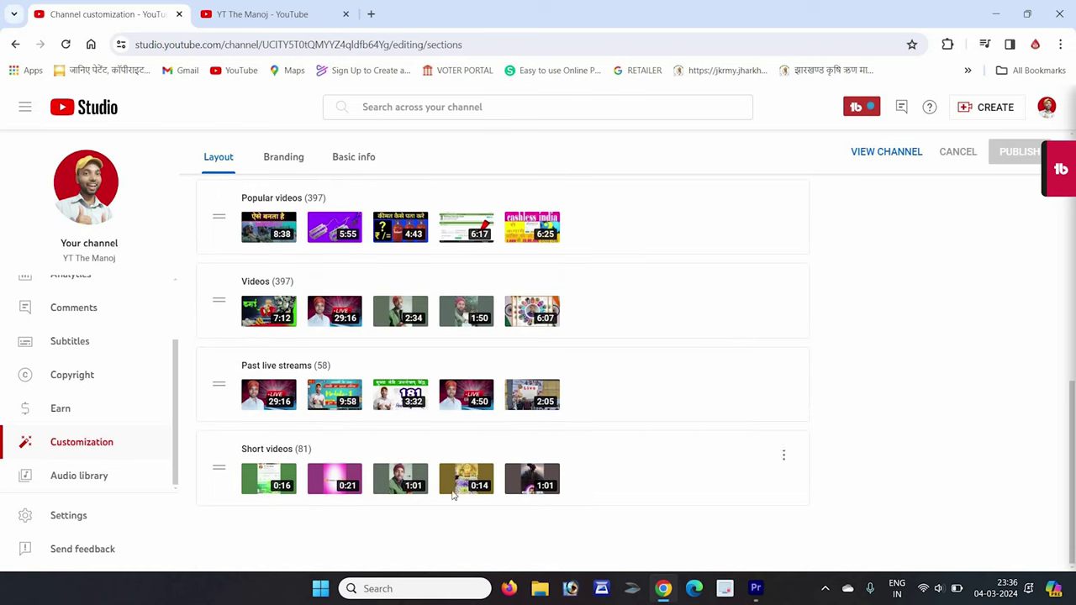
pyautogui.scroll(3, 467, 441)
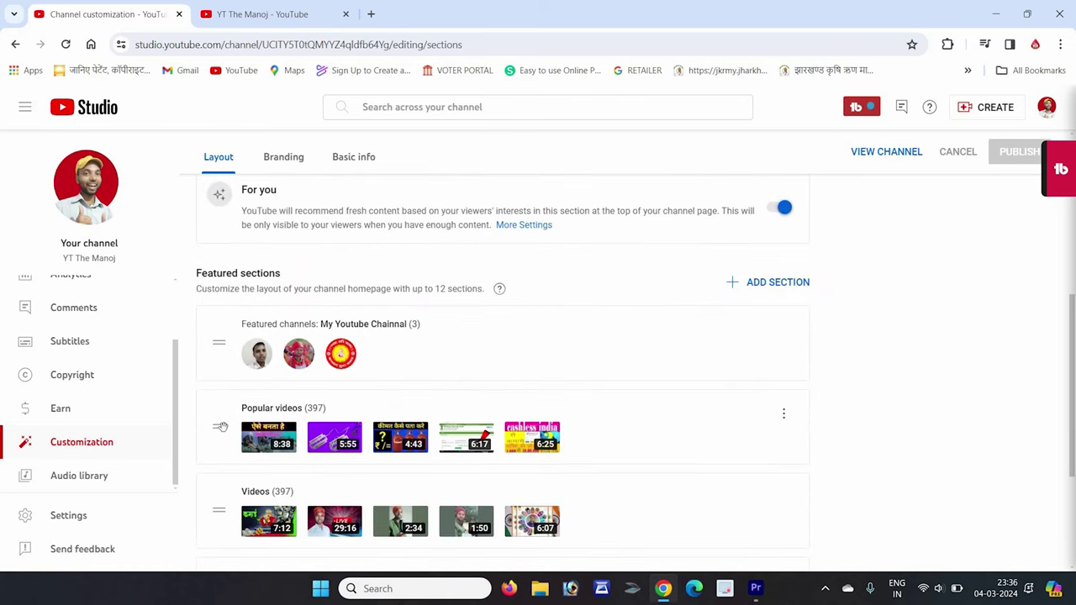
pyautogui.moveTo(218, 427); pyautogui.dragTo(217, 322)
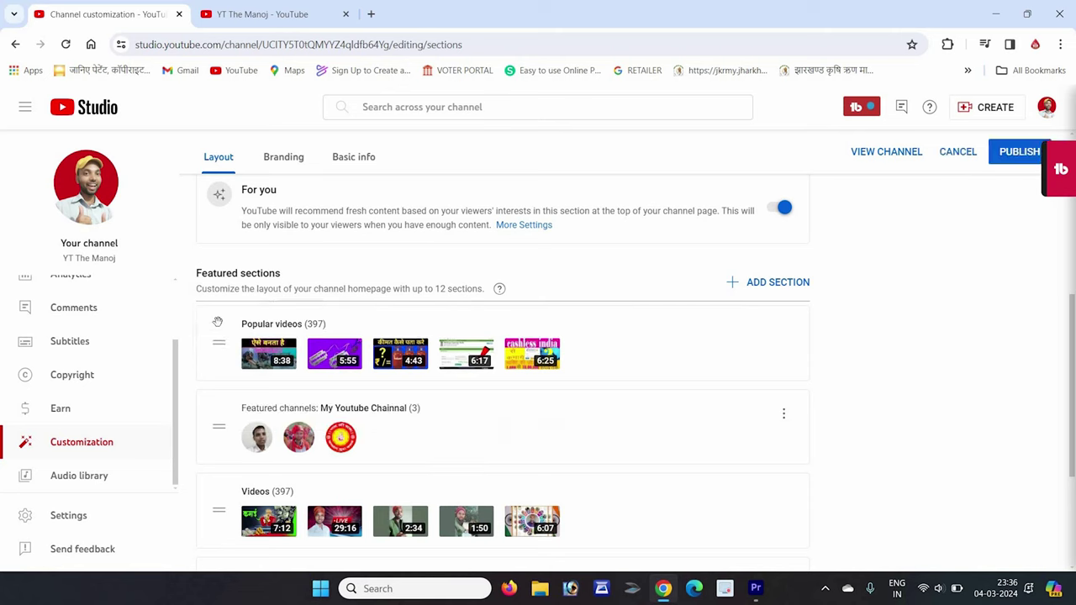
pyautogui.scroll(-2, 235, 445)
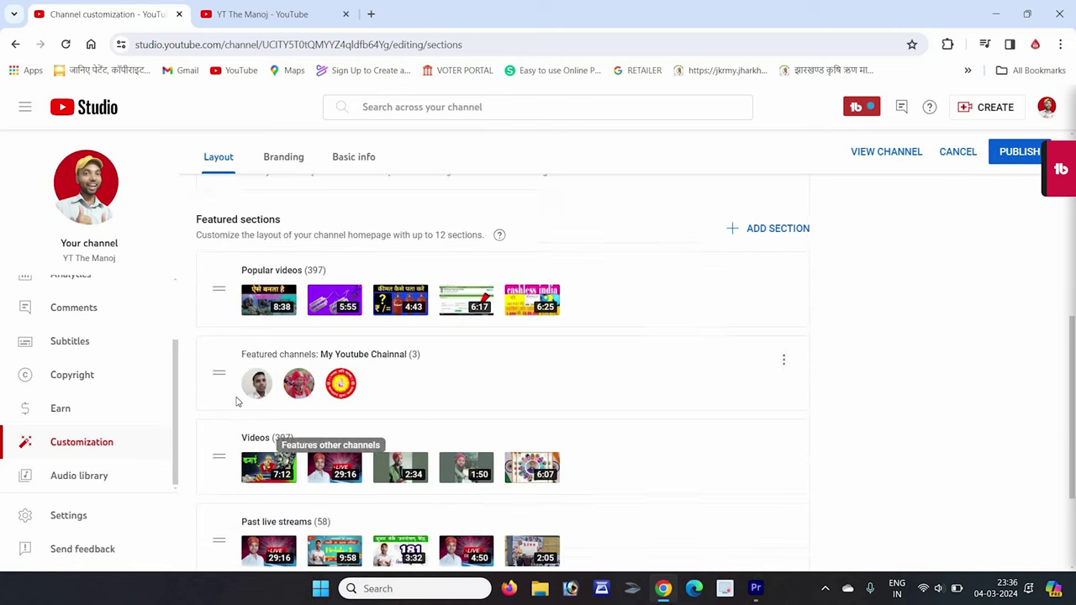
pyautogui.moveTo(221, 375); pyautogui.dragTo(217, 263)
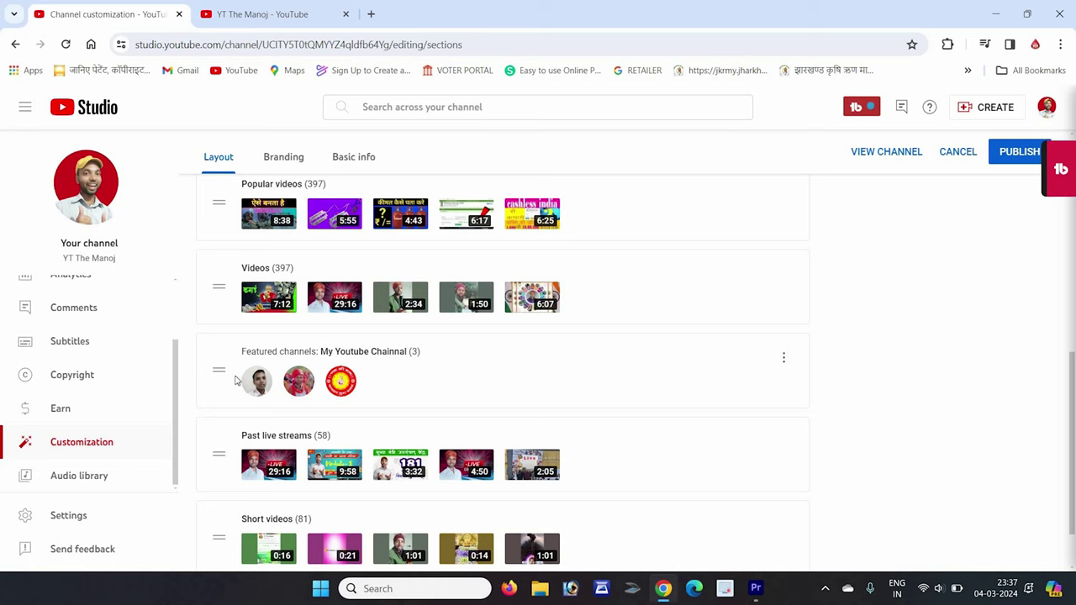
# Move the My Youtube Chainnal featured channels section back above Popular videos in the featured sections.
pyautogui.scroll(2, 236, 380)
pyautogui.moveTo(218, 512); pyautogui.dragTo(217, 320)
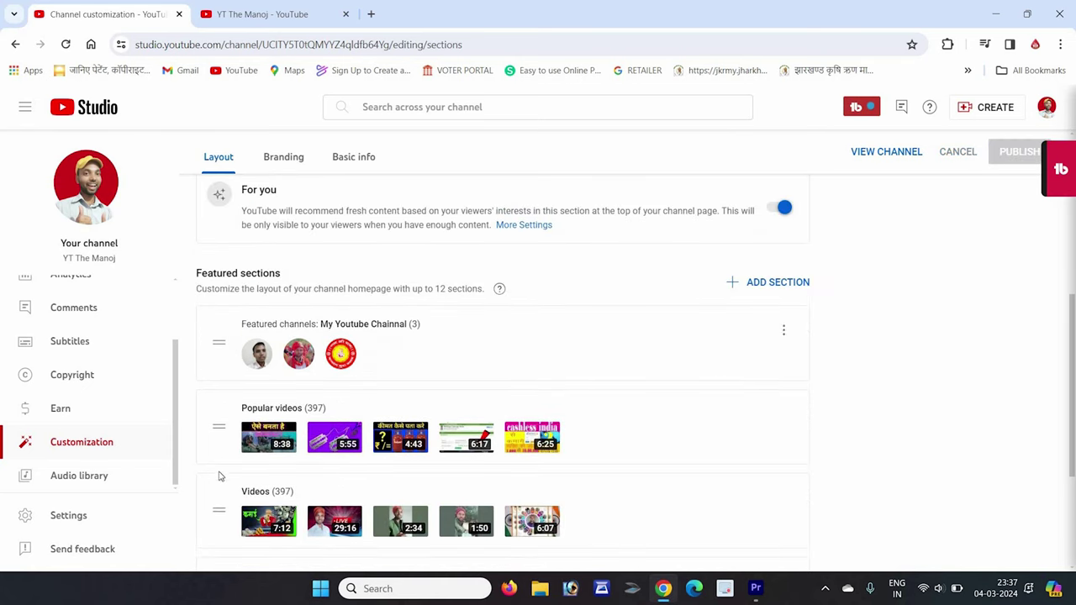
# Review the featured sections down to Short videos and the section types available to add, without adding one.
pyautogui.scroll(-2, 243, 388)
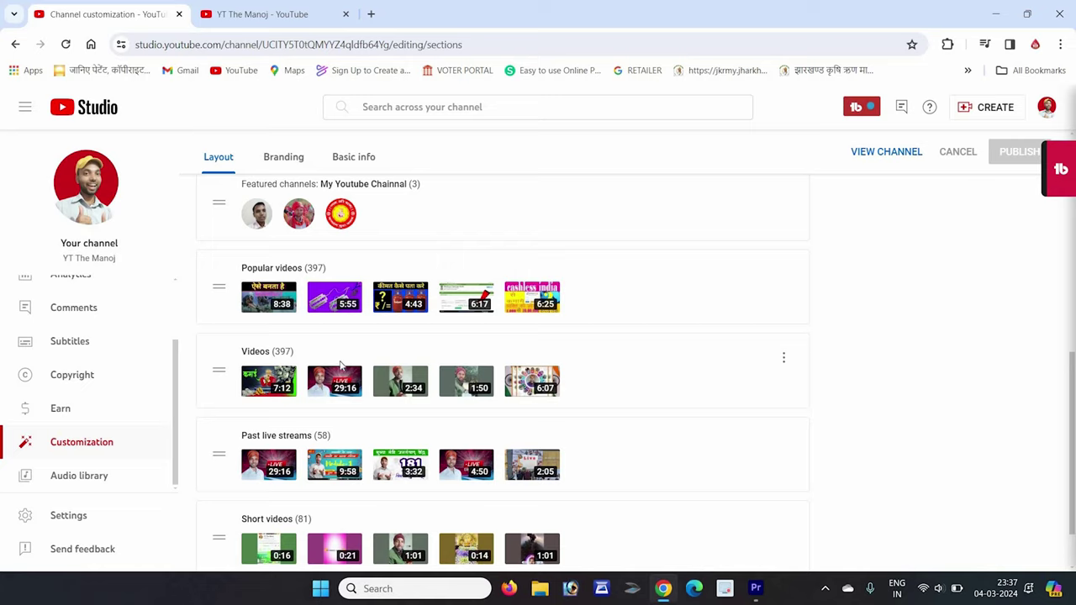
pyautogui.scroll(-1, 240, 381)
pyautogui.scroll(-1, 241, 381)
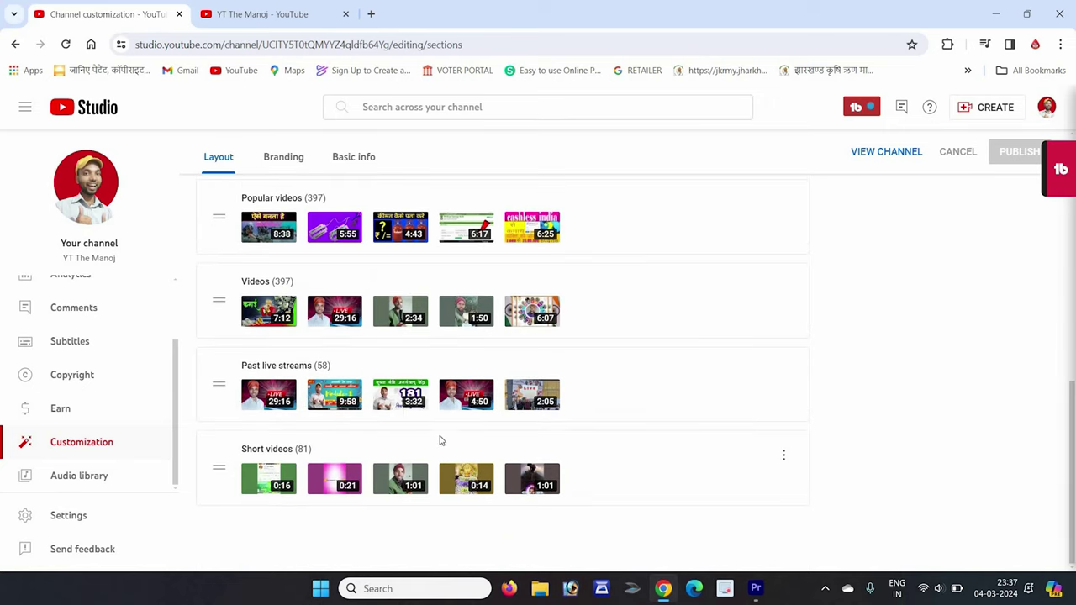
pyautogui.scroll(3, 439, 439)
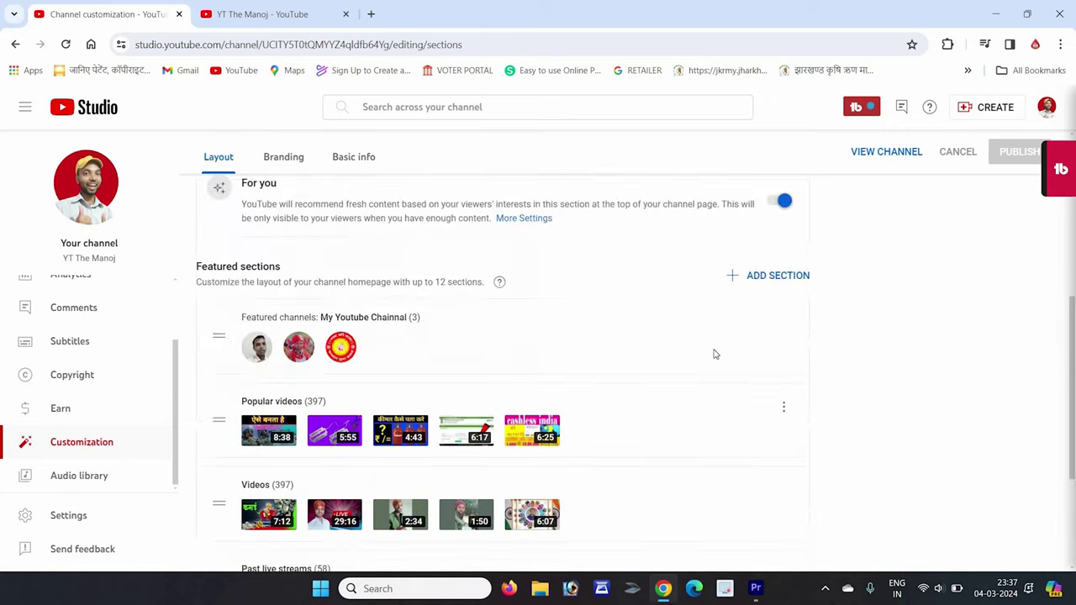
pyautogui.click(787, 289)
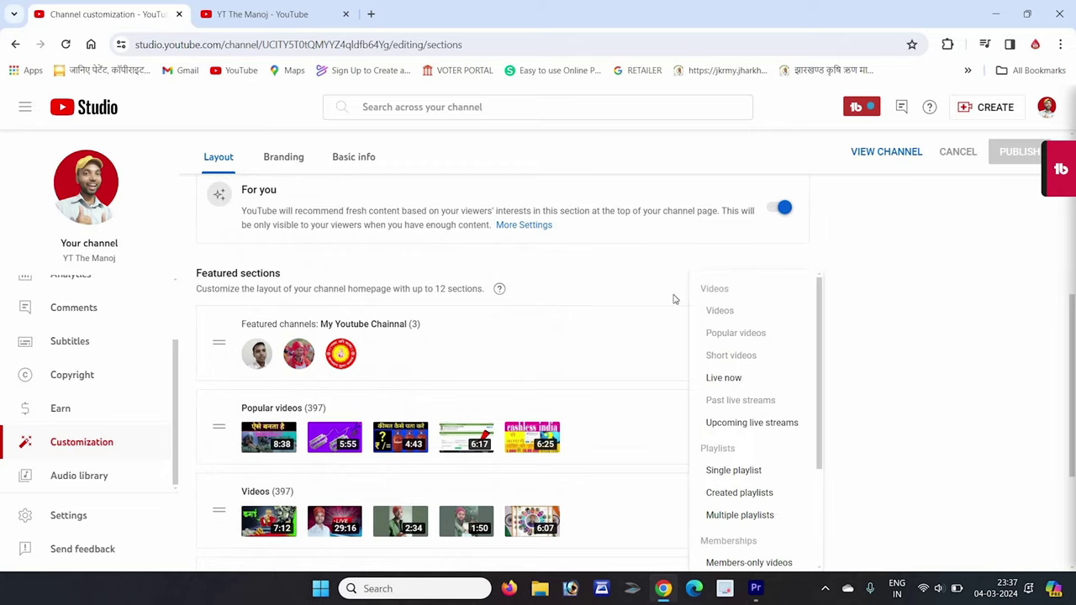
pyautogui.click(579, 359)
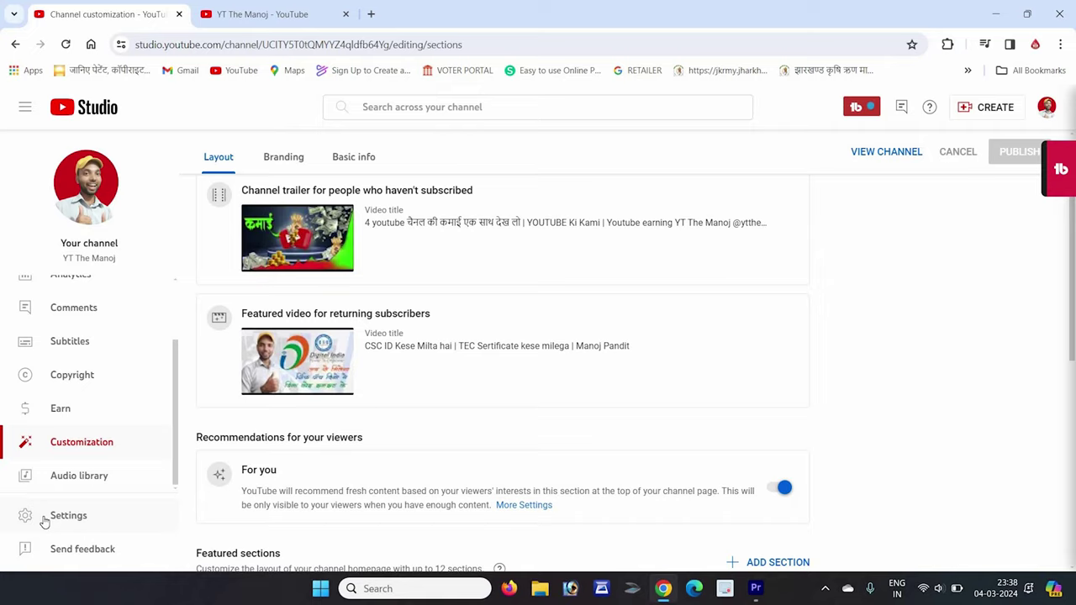
# Open the channel's basic info in the Studio settings and look through the country of residence list.
pyautogui.click(46, 518)
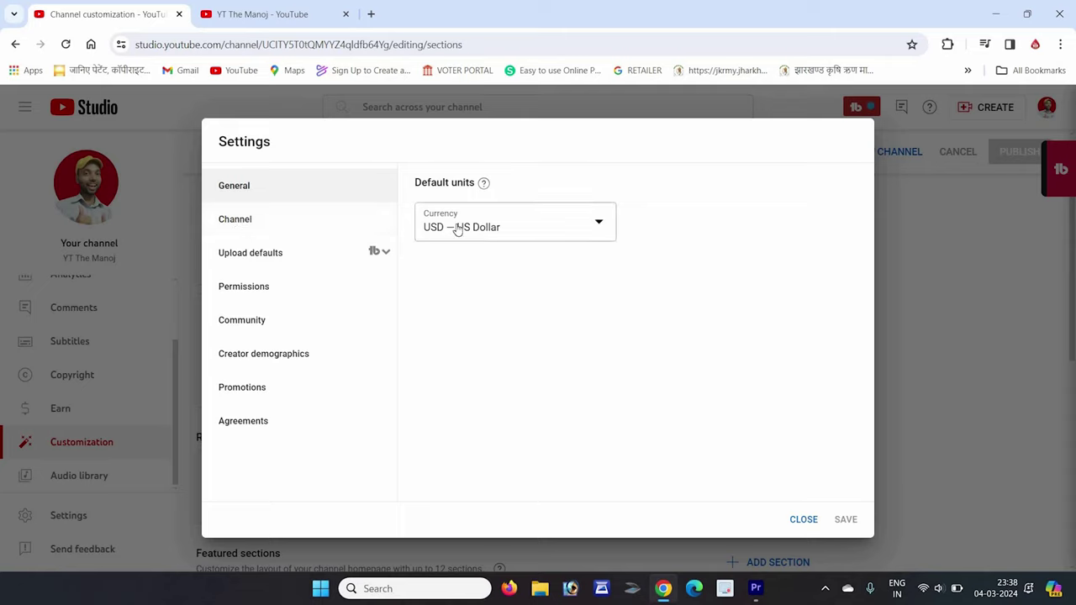
pyautogui.click(248, 226)
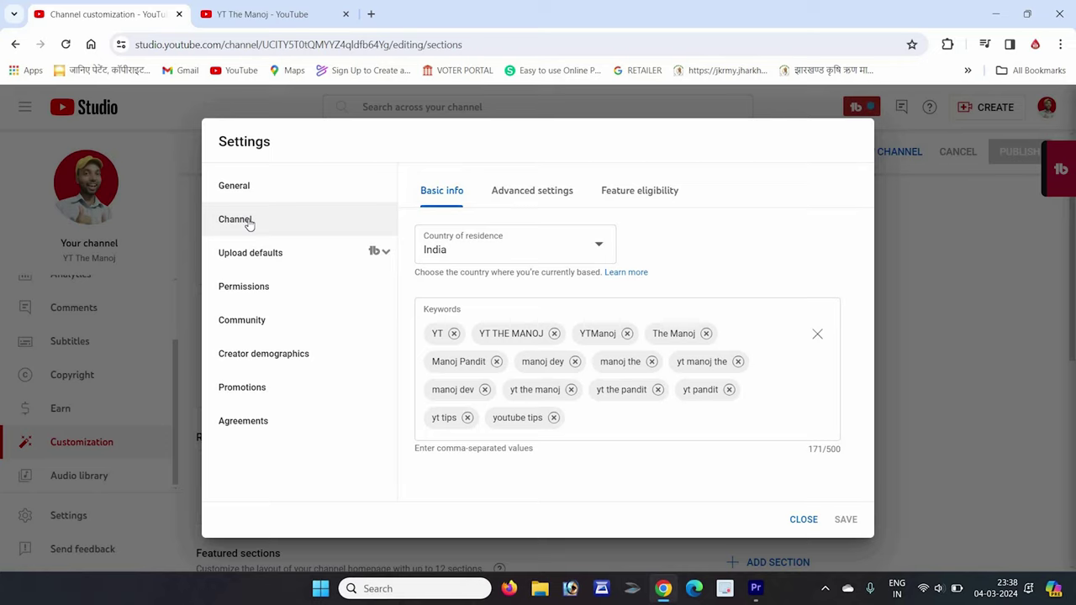
pyautogui.click(521, 251)
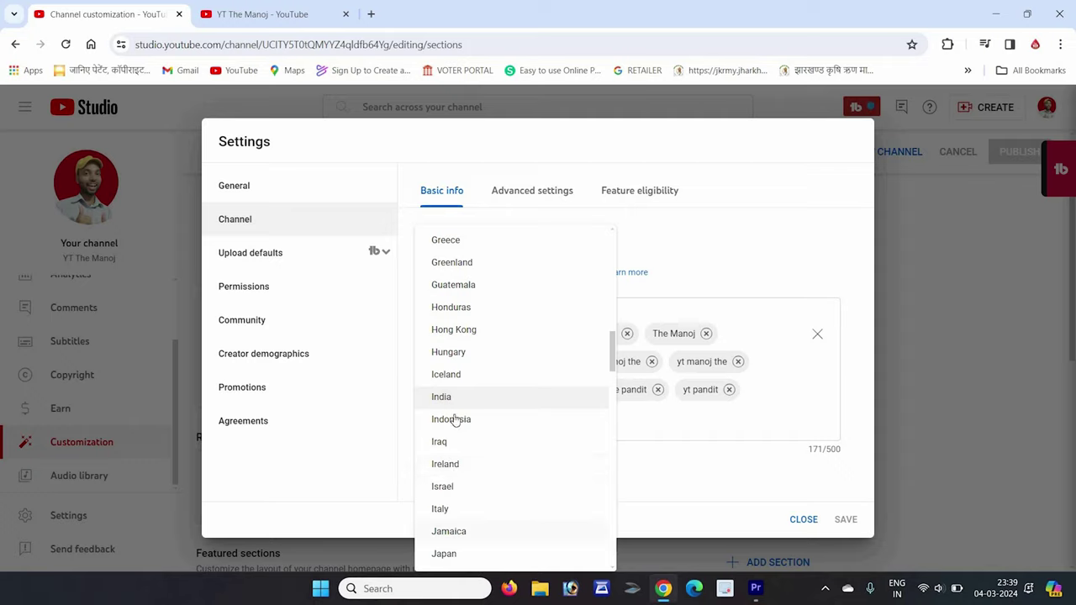
pyautogui.click(485, 215)
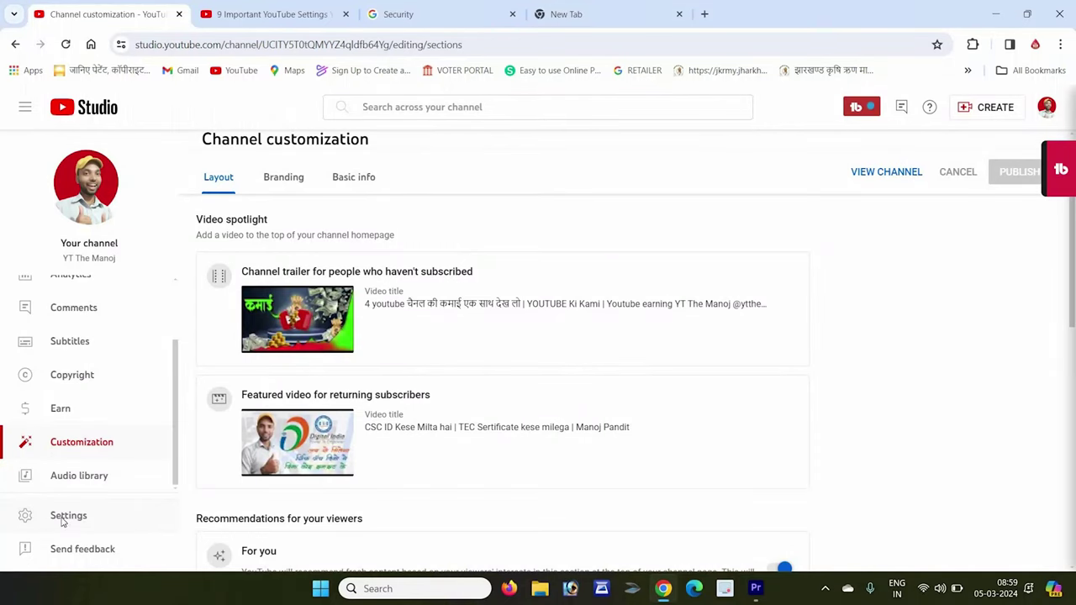
# Open the channel's feature eligibility settings and review the details and requirements of the Standard and Intermediate features.
pyautogui.click(67, 516)
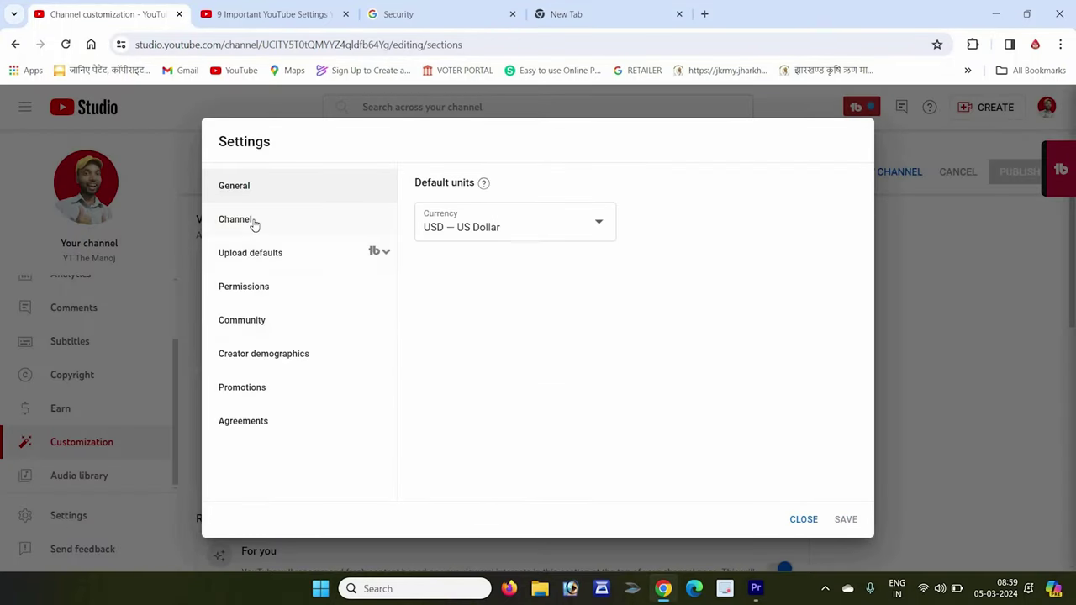
pyautogui.click(251, 221)
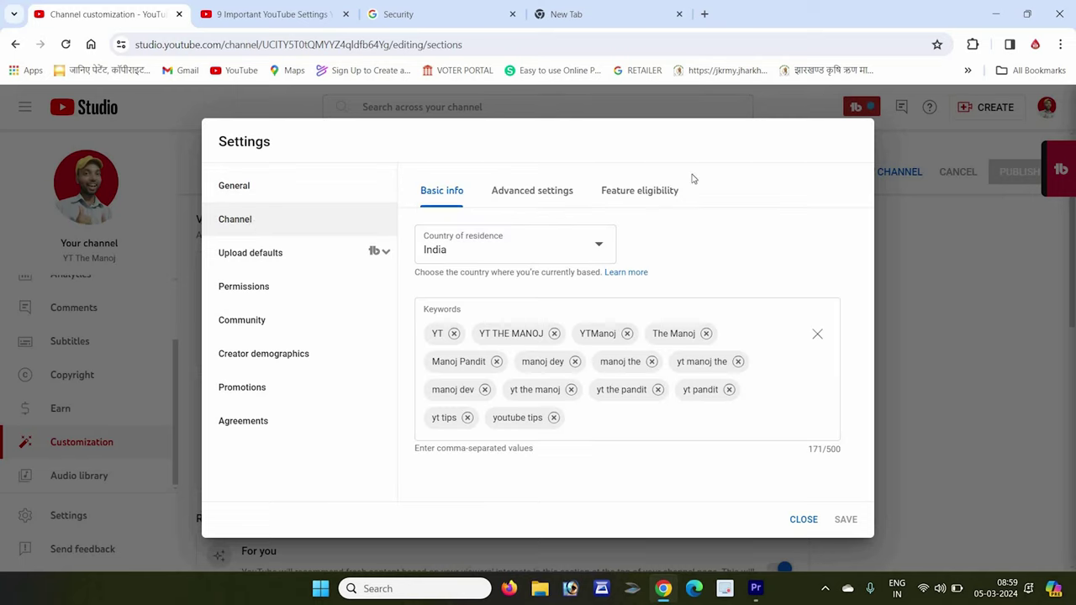
pyautogui.click(656, 202)
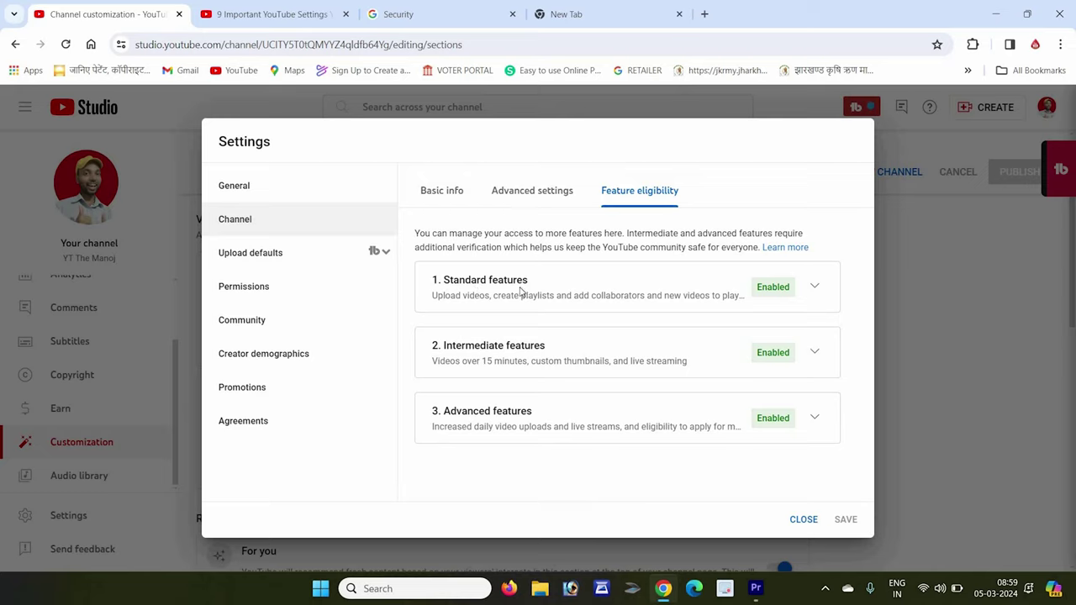
pyautogui.click(813, 288)
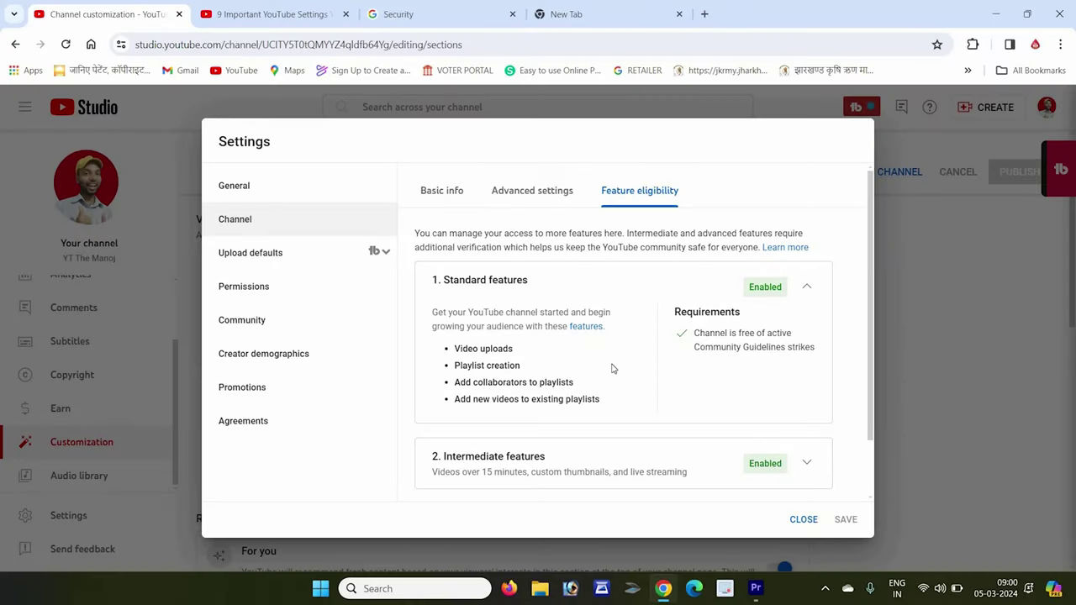
pyautogui.scroll(-1, 612, 368)
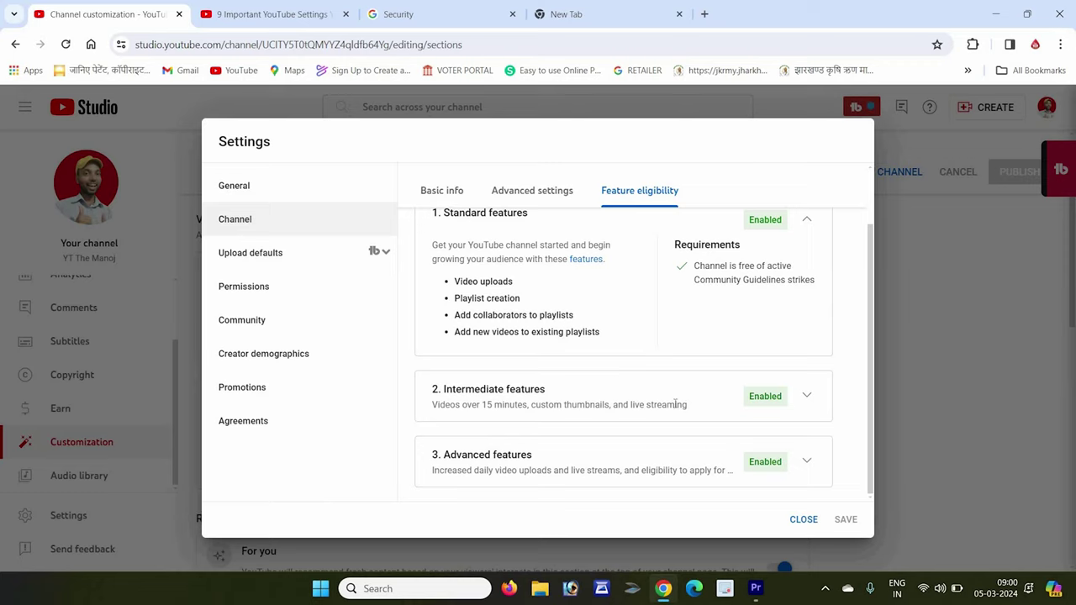
pyautogui.click(805, 397)
pyautogui.scroll(-2, 672, 378)
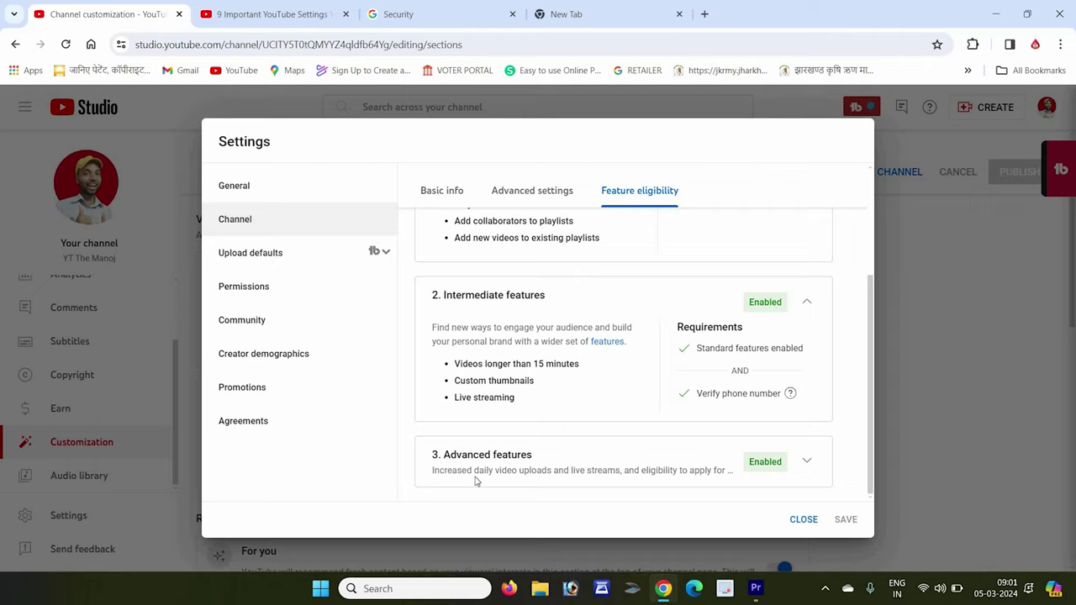
# Expand the Advanced features and examine their requirements and the list from Content ID claim appeals to monetization eligibility.
pyautogui.click(798, 459)
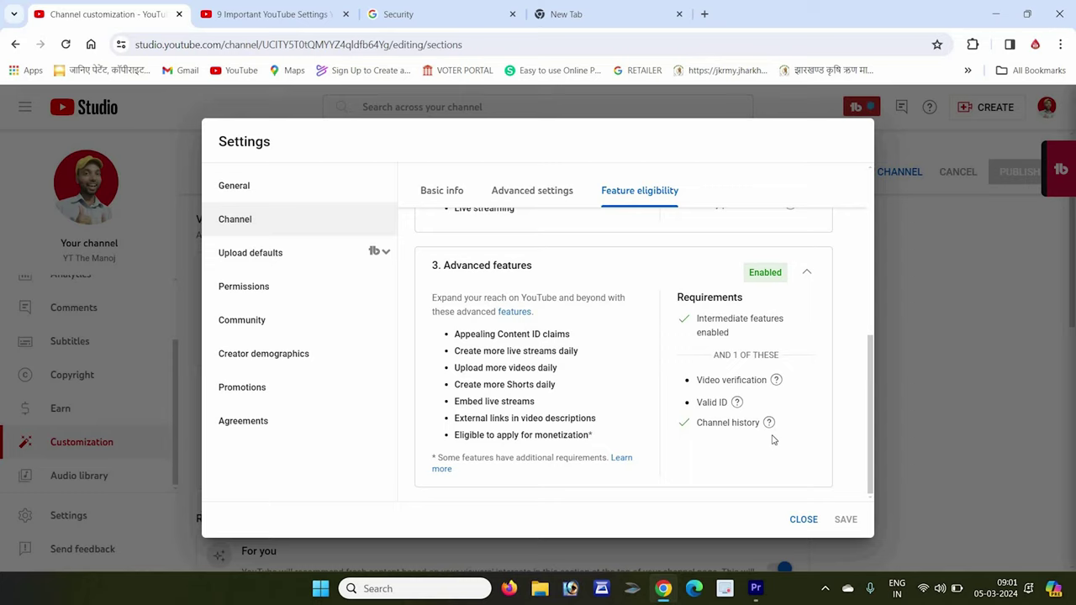
pyautogui.moveTo(736, 403)
pyautogui.moveTo(778, 381)
pyautogui.moveTo(465, 334); pyautogui.dragTo(583, 339)
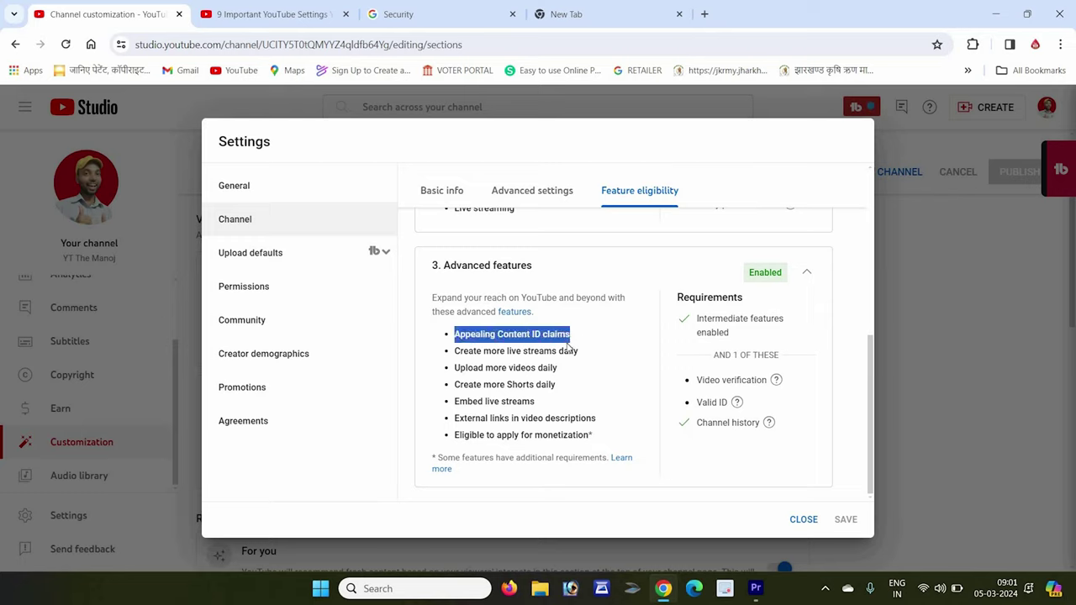
pyautogui.click(481, 348)
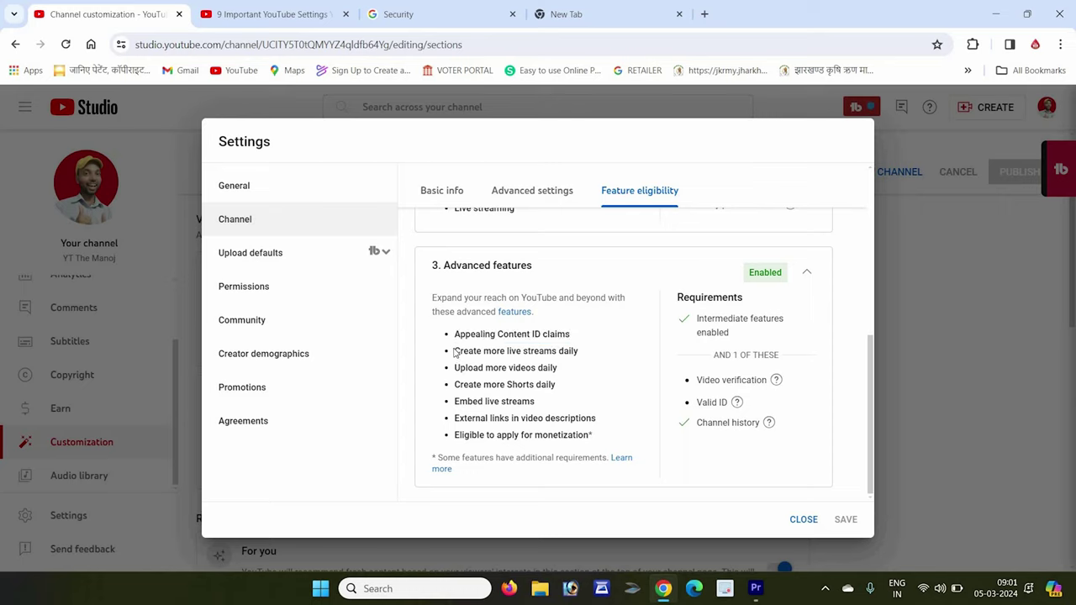
pyautogui.tripleClick(582, 352)
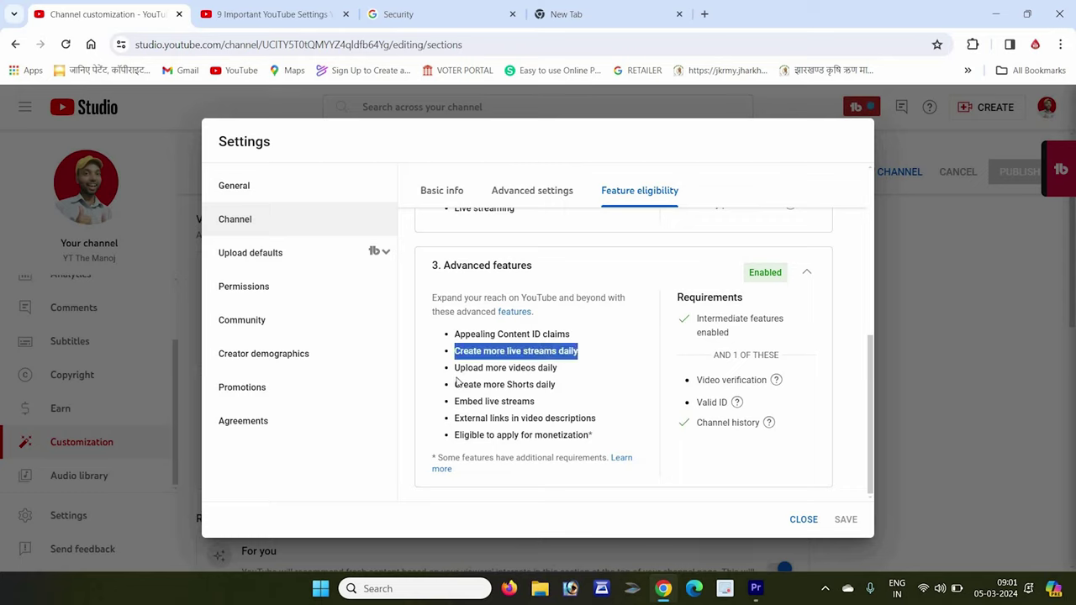
pyautogui.tripleClick(510, 371)
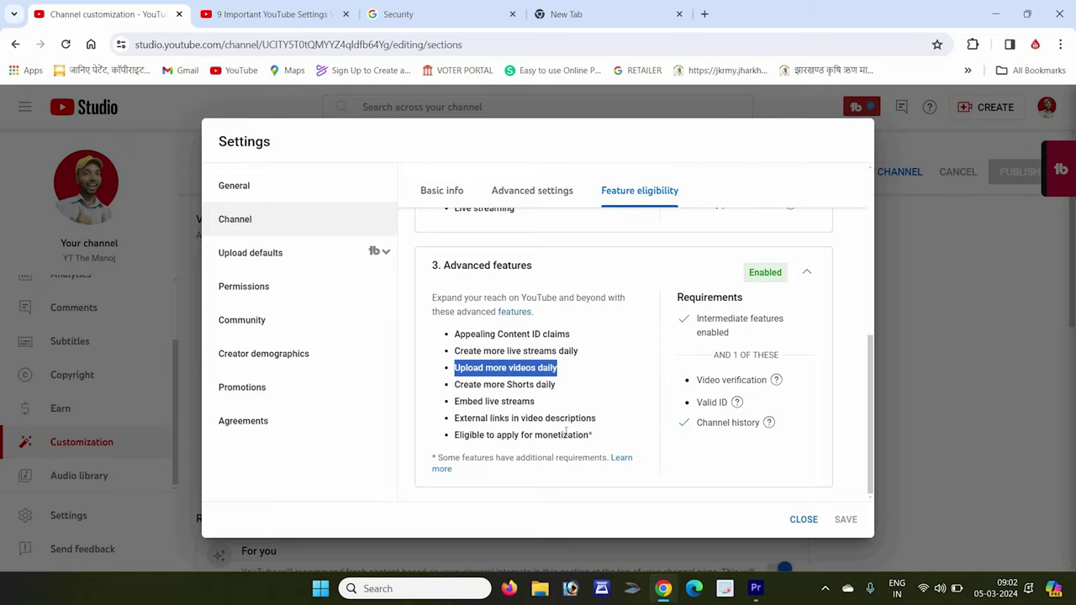
pyautogui.moveTo(455, 418); pyautogui.dragTo(605, 421)
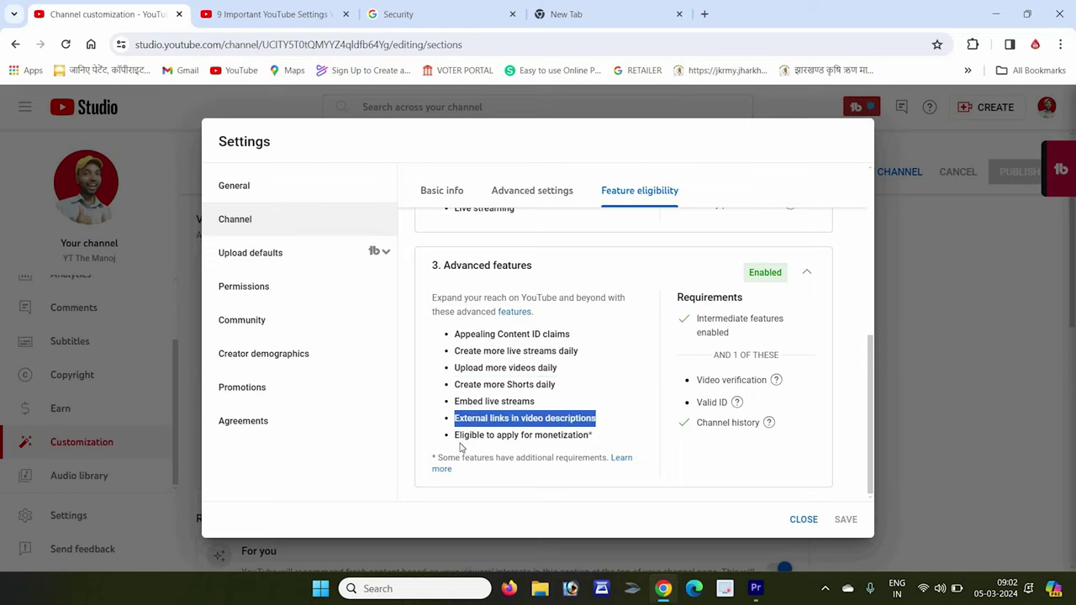
pyautogui.moveTo(456, 437); pyautogui.dragTo(594, 440)
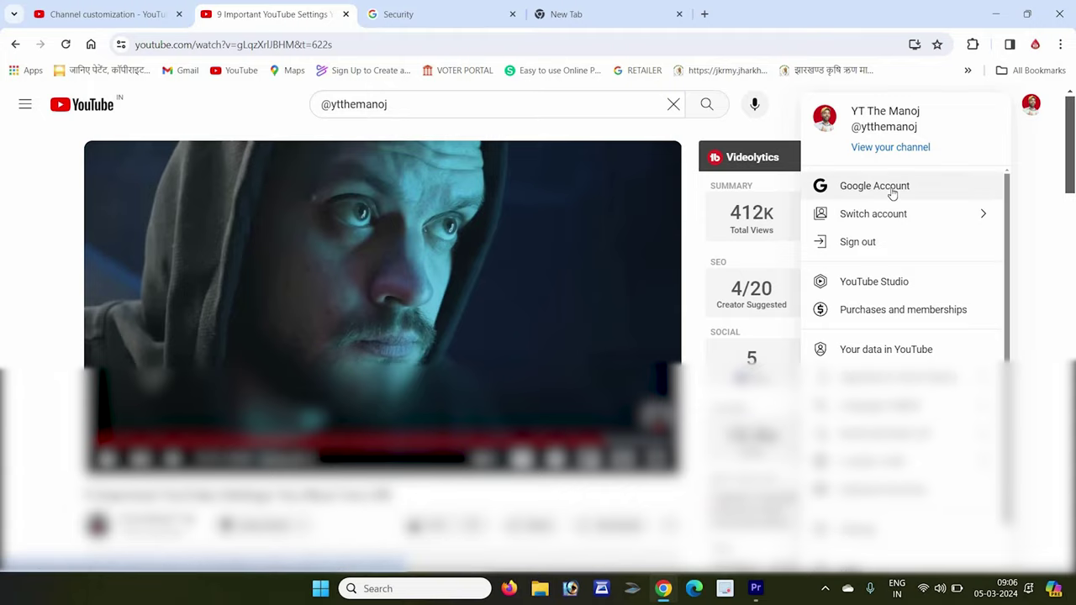
# Switch from YouTube to the Google Account's security settings and locate 2-Step Verification among the sign-in options.
pyautogui.click(892, 186)
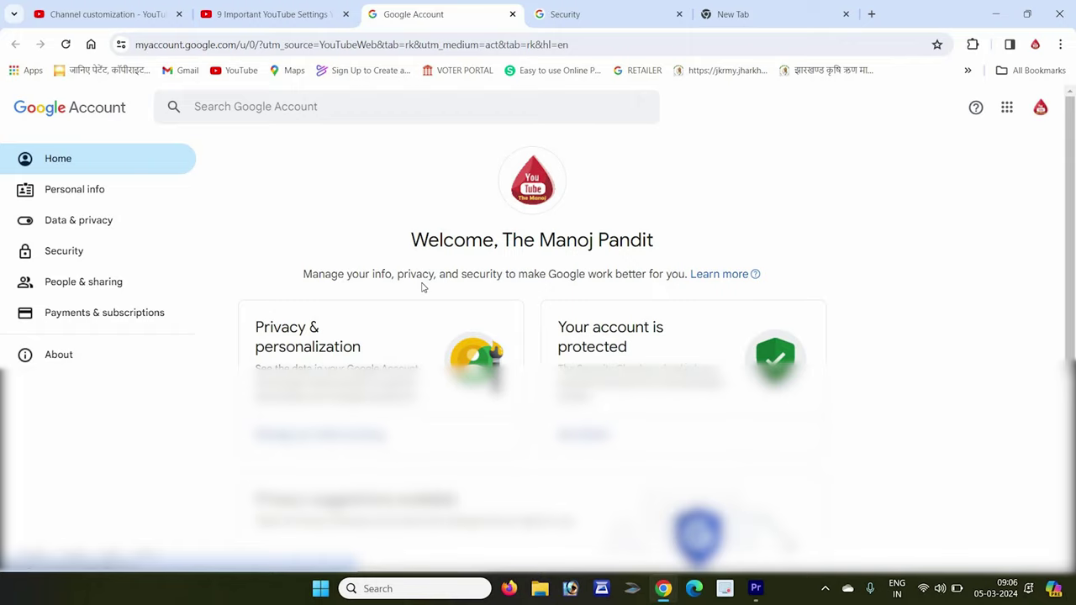
pyautogui.click(70, 256)
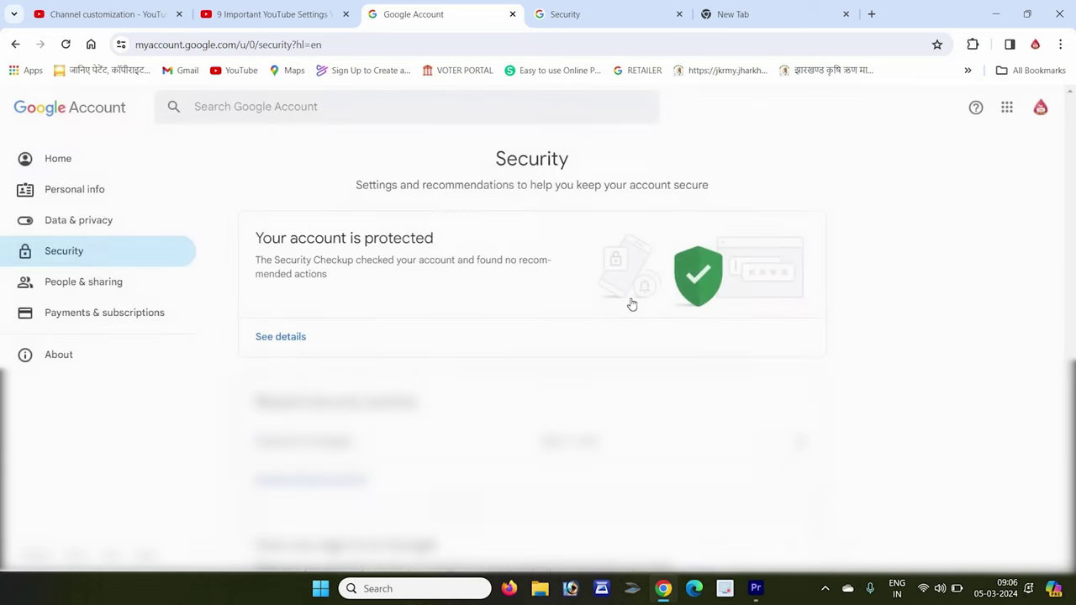
pyautogui.scroll(-3, 821, 336)
pyautogui.scroll(-1, 821, 336)
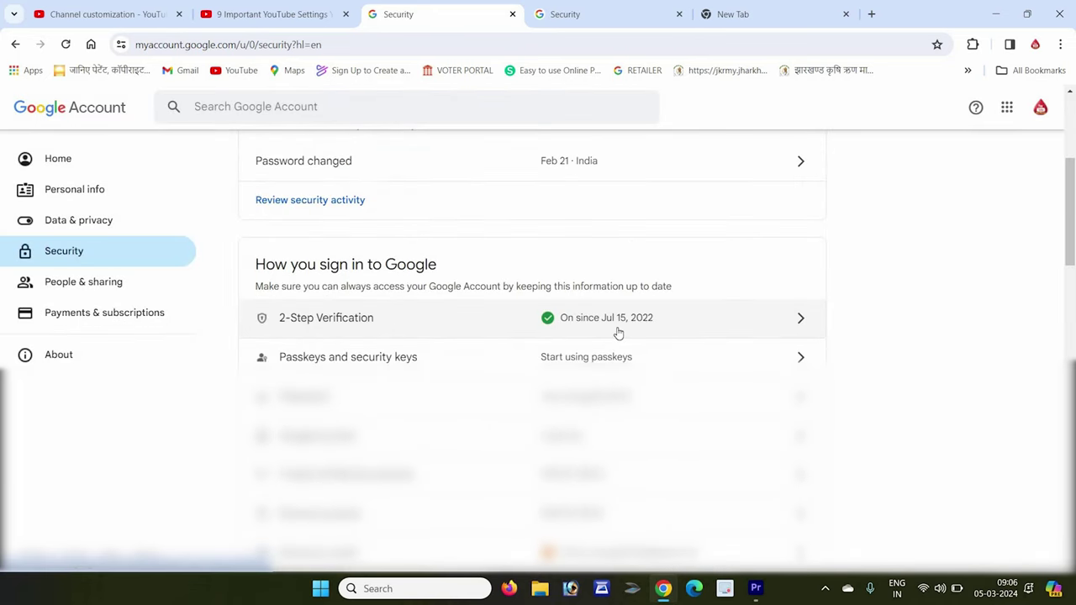